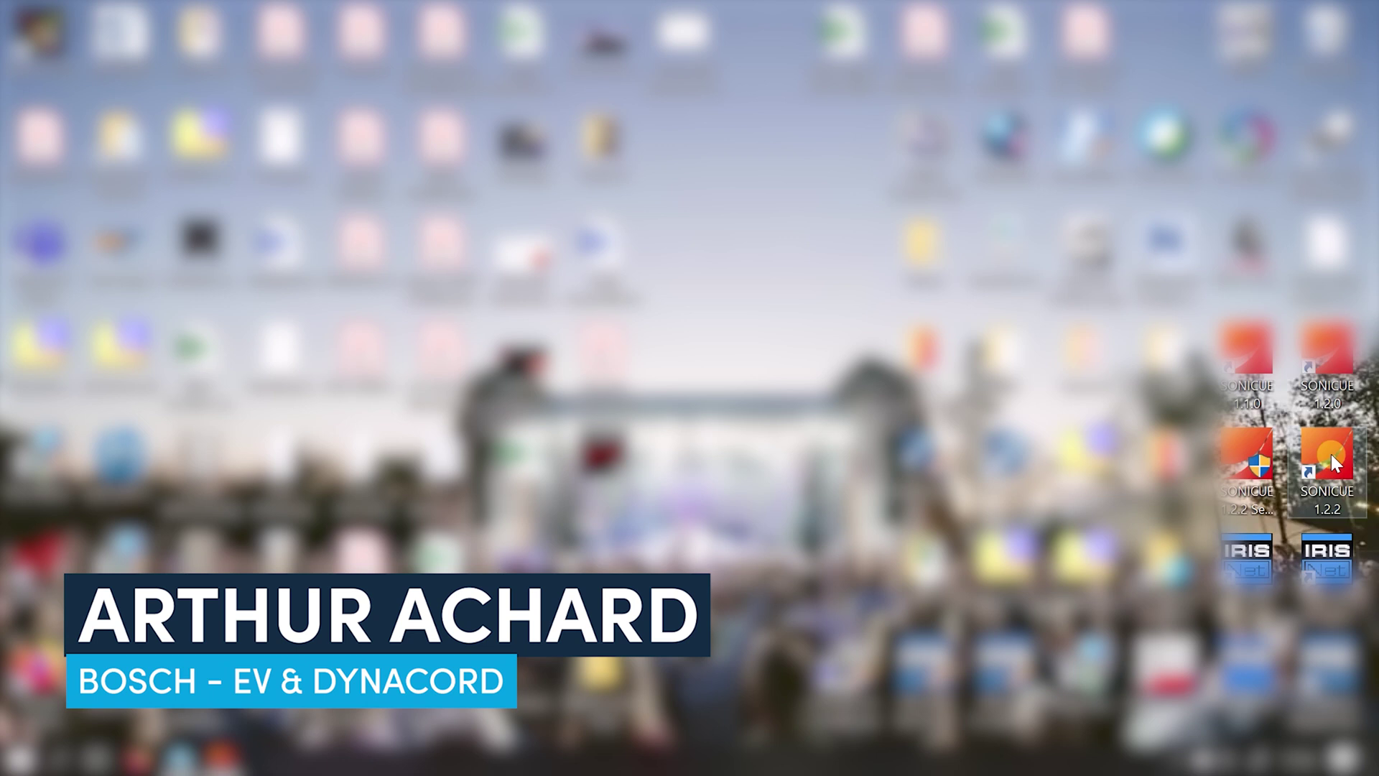
# Launch SONICUE 1.2.2 from its desktop shortcut.
pyautogui.doubleClick(1329, 458)
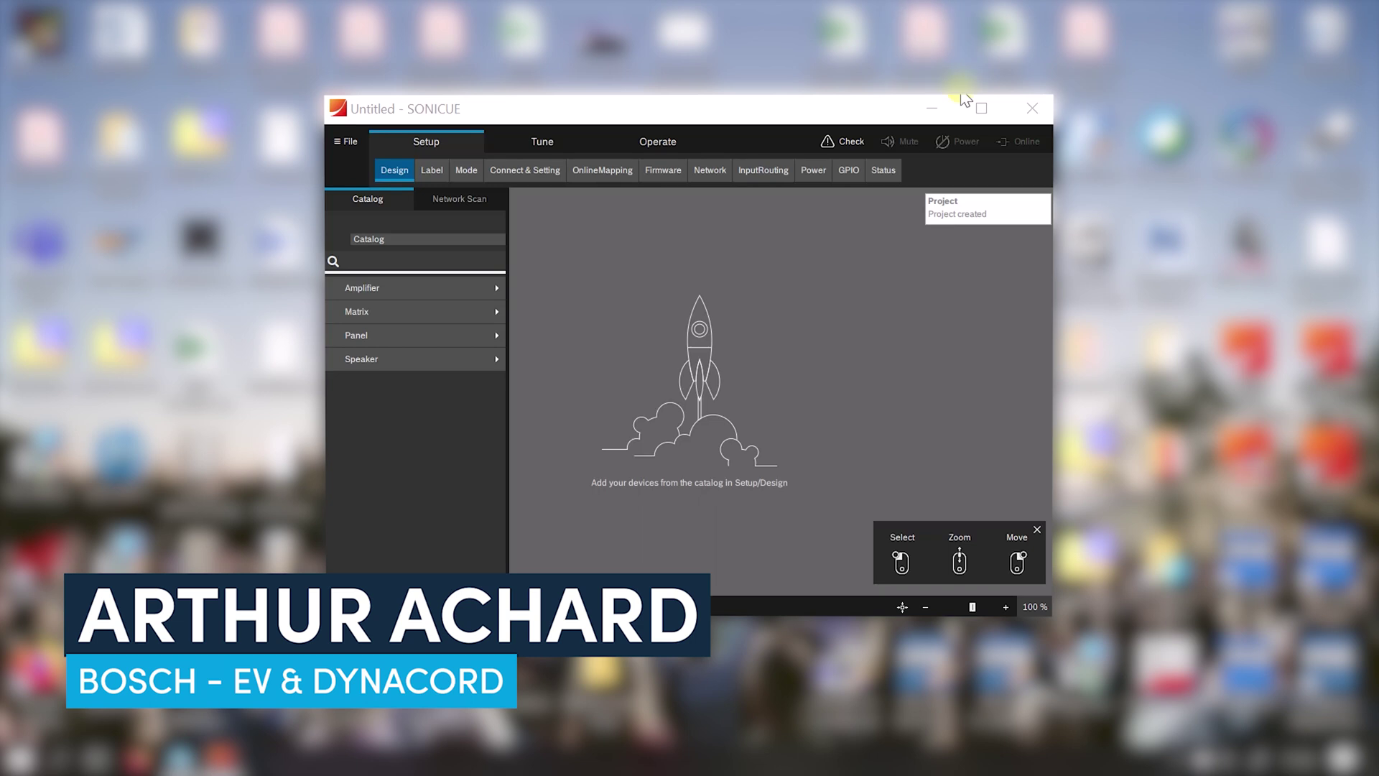
# Maximize the SONICUE window, preview the Tune and Operate views, then return to Setup design.
pyautogui.click(982, 109)
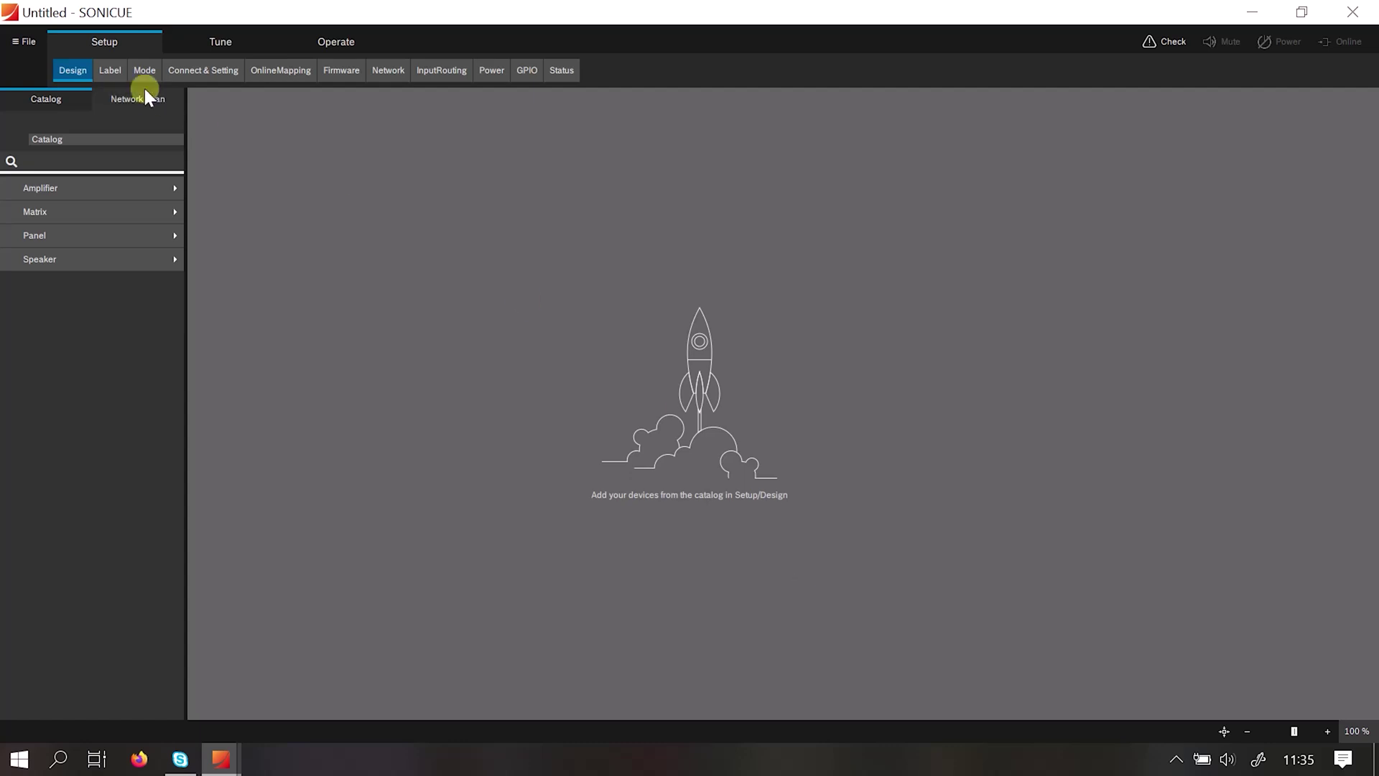
pyautogui.click(215, 43)
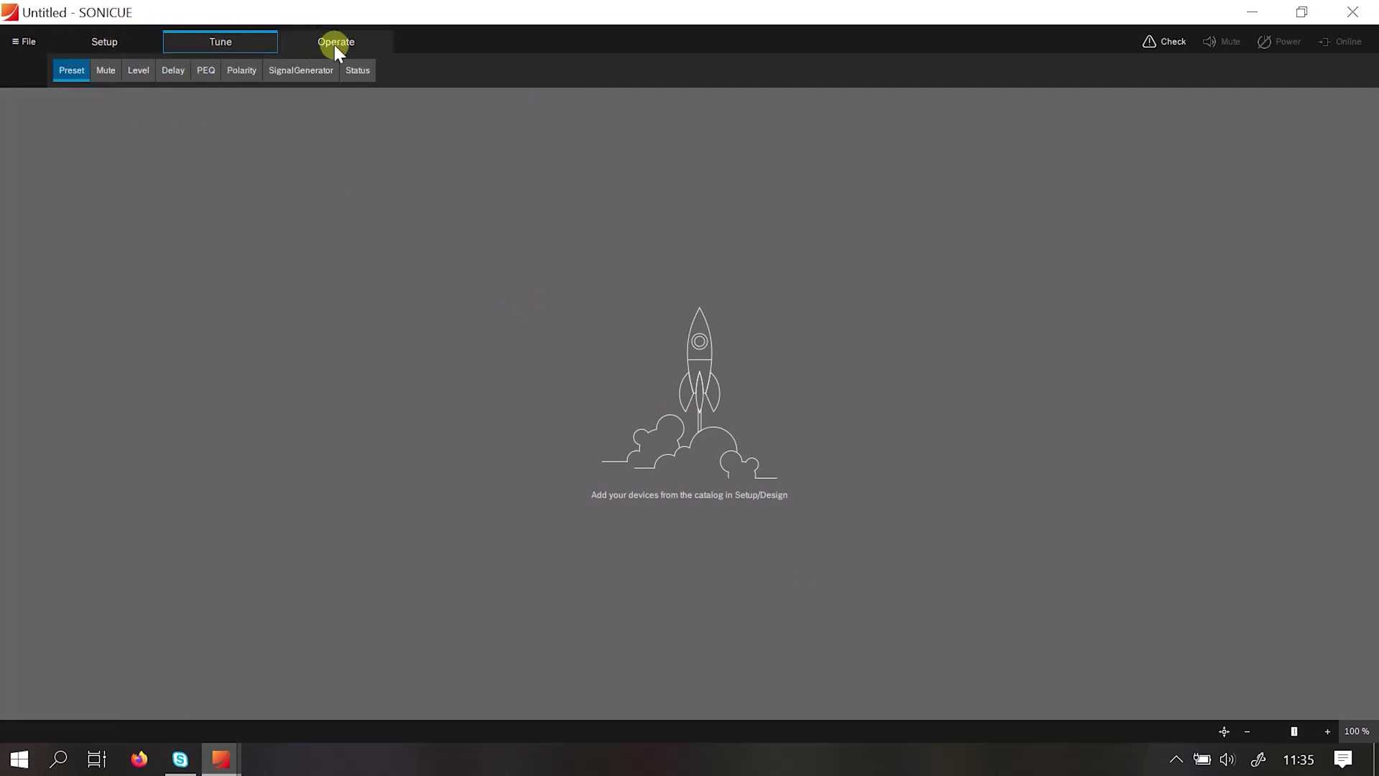
pyautogui.click(334, 43)
pyautogui.click(78, 43)
pyautogui.click(212, 41)
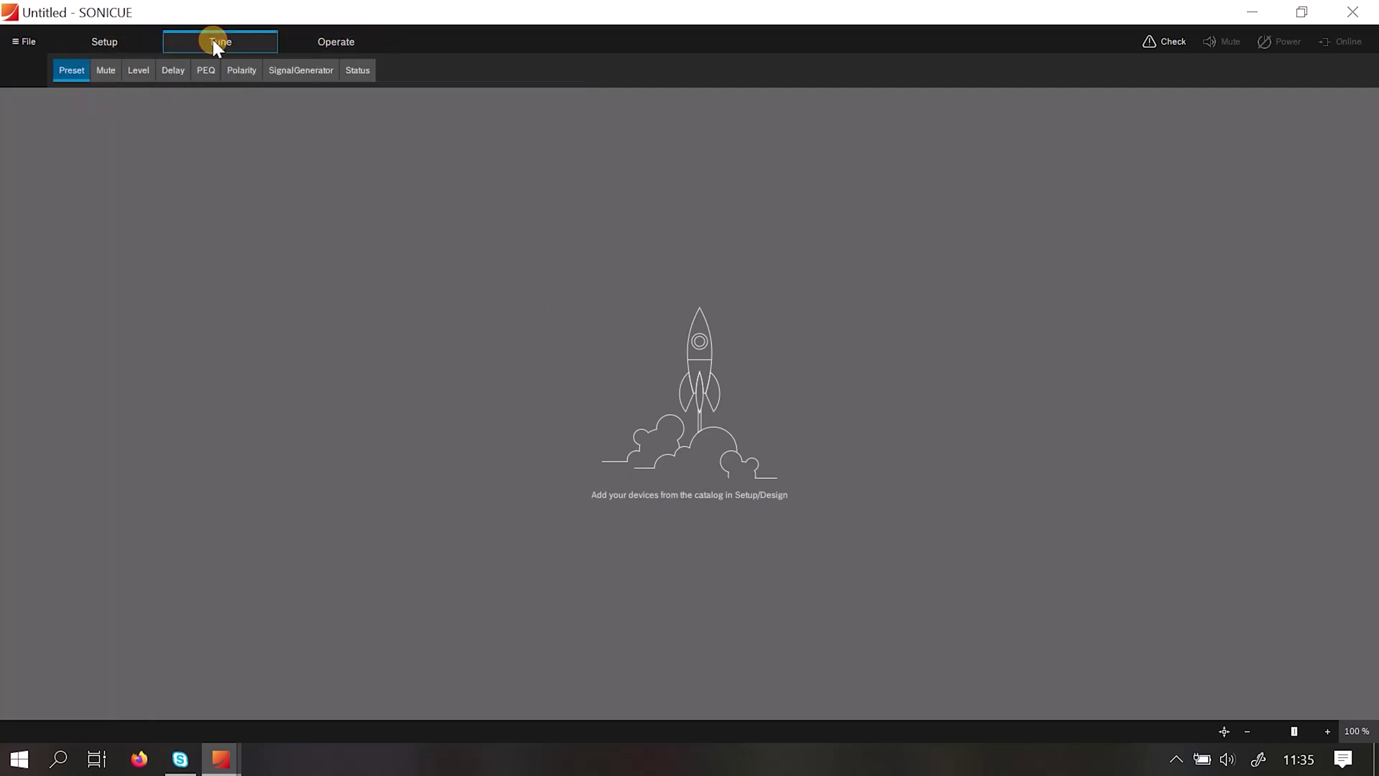
pyautogui.click(313, 38)
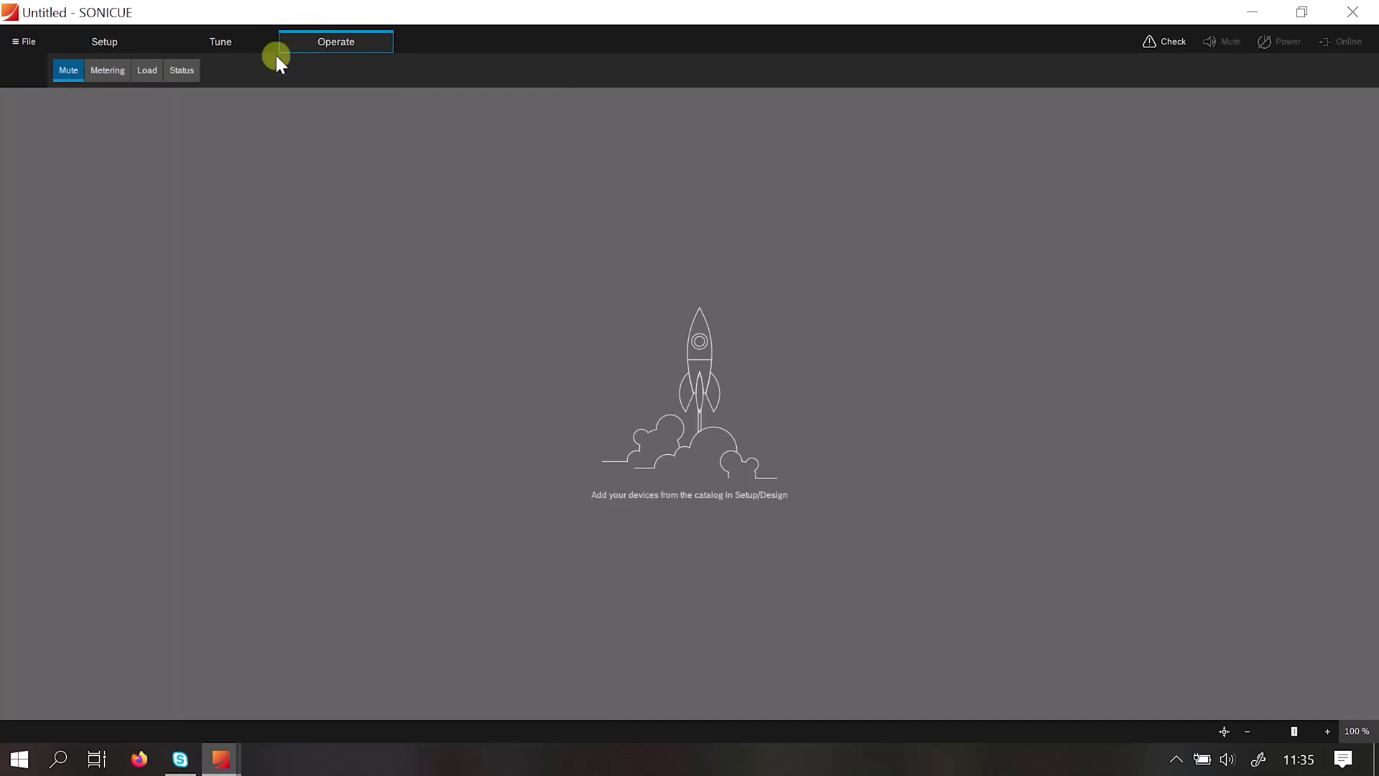
pyautogui.click(93, 44)
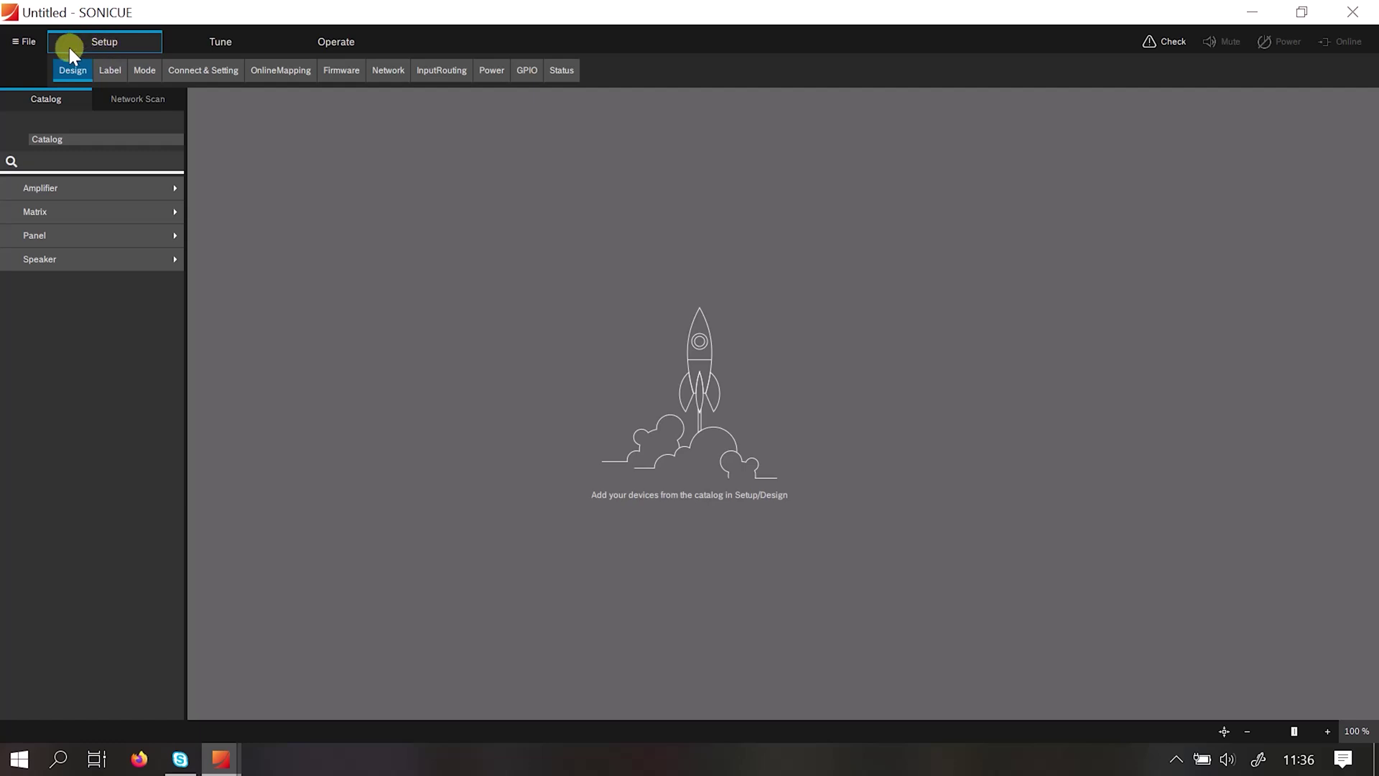
# Drag the L&C C1300FDi amplifier from the Amplifier catalog onto the canvas as Amp1.
pyautogui.click(56, 191)
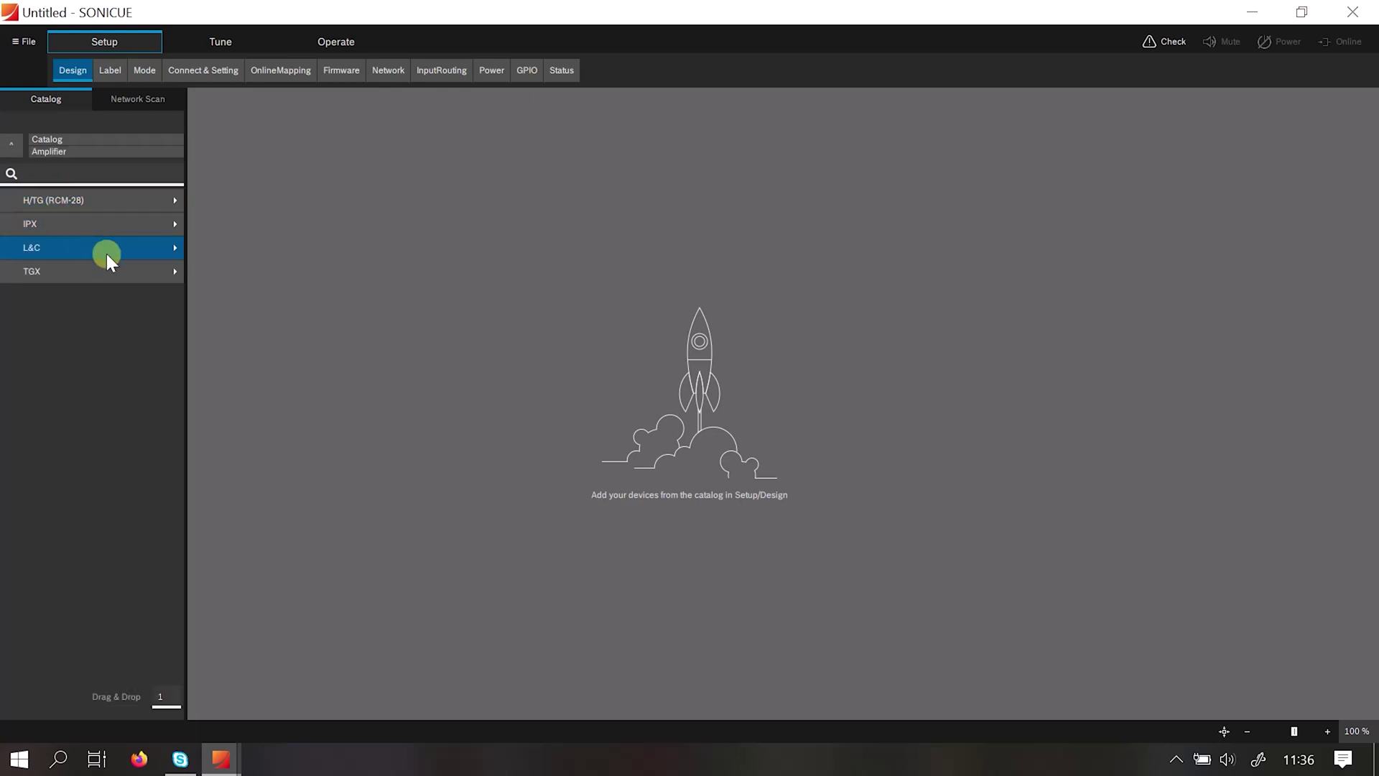
pyautogui.click(146, 250)
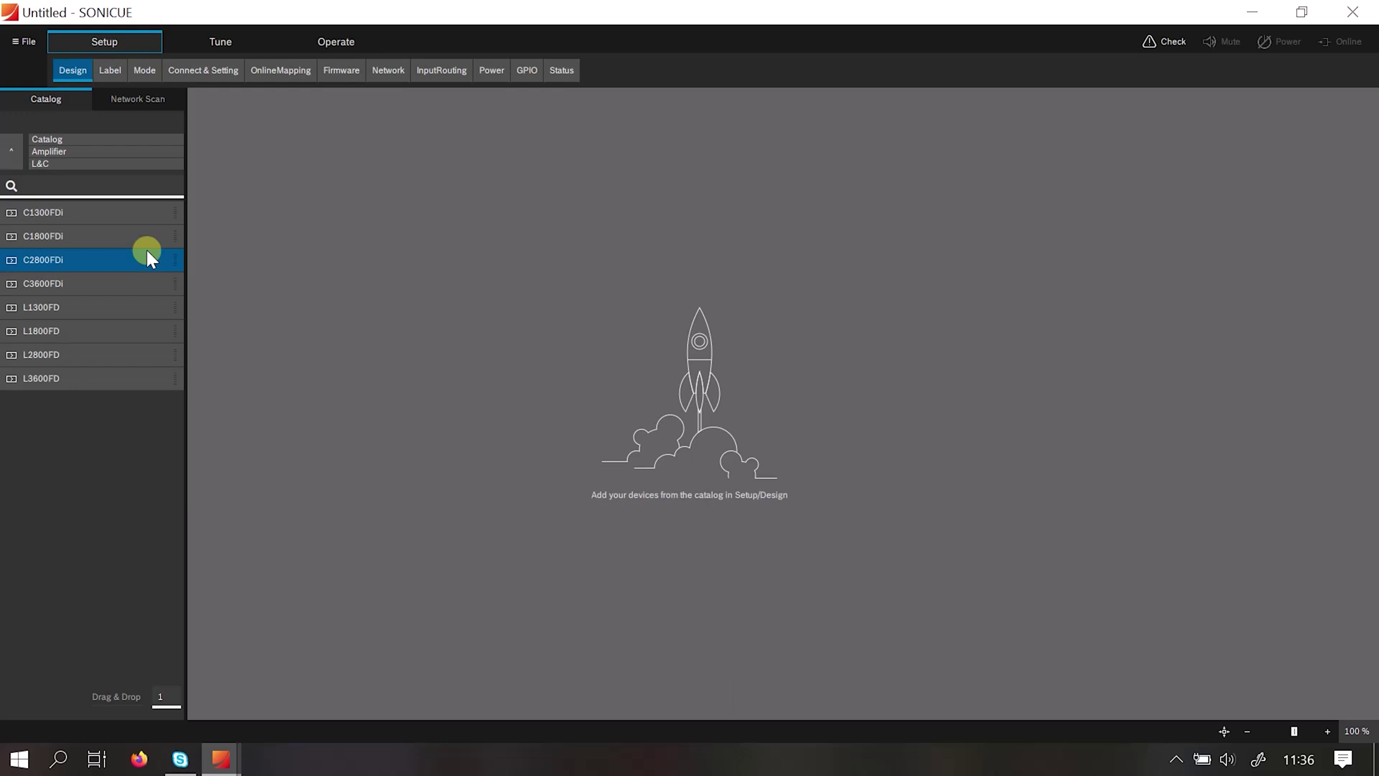
pyautogui.click(37, 208)
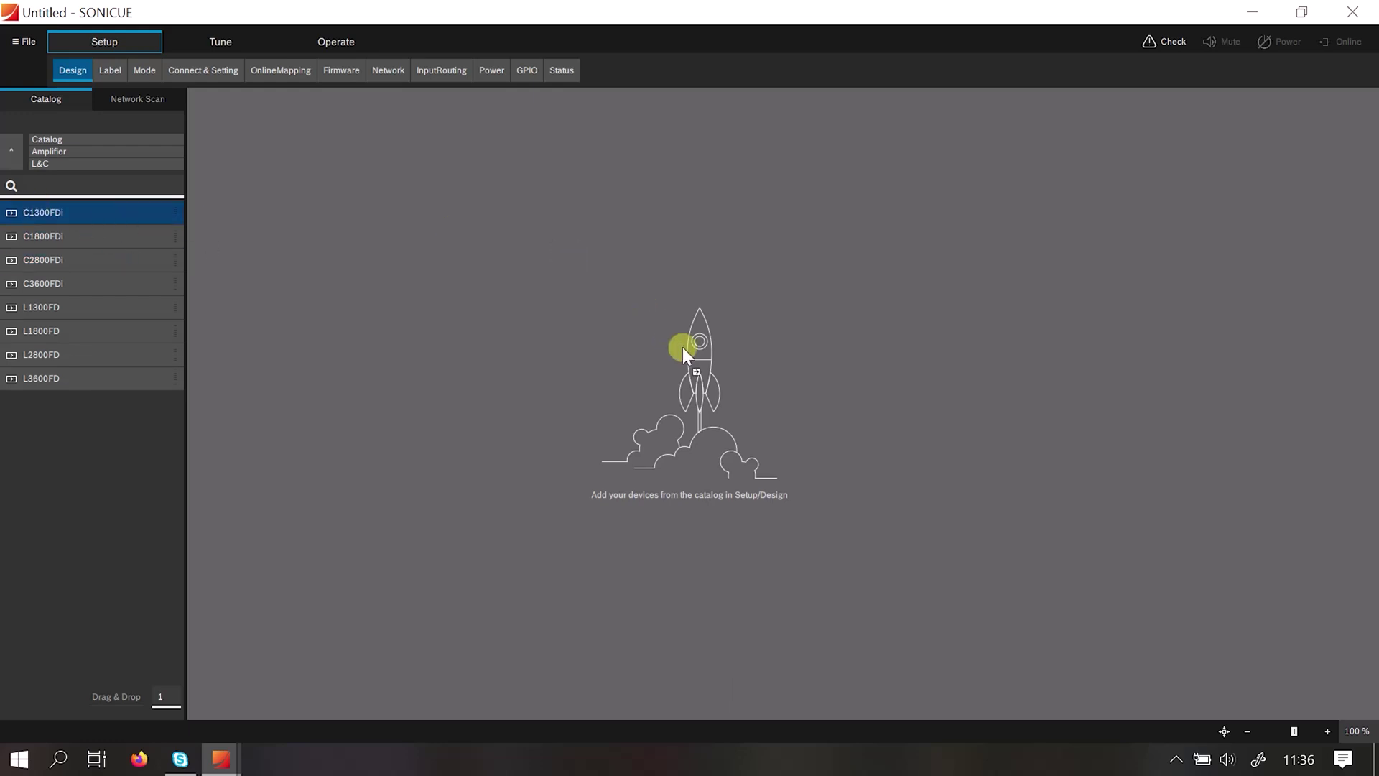
pyautogui.moveTo(684, 350); pyautogui.dragTo(718, 363)
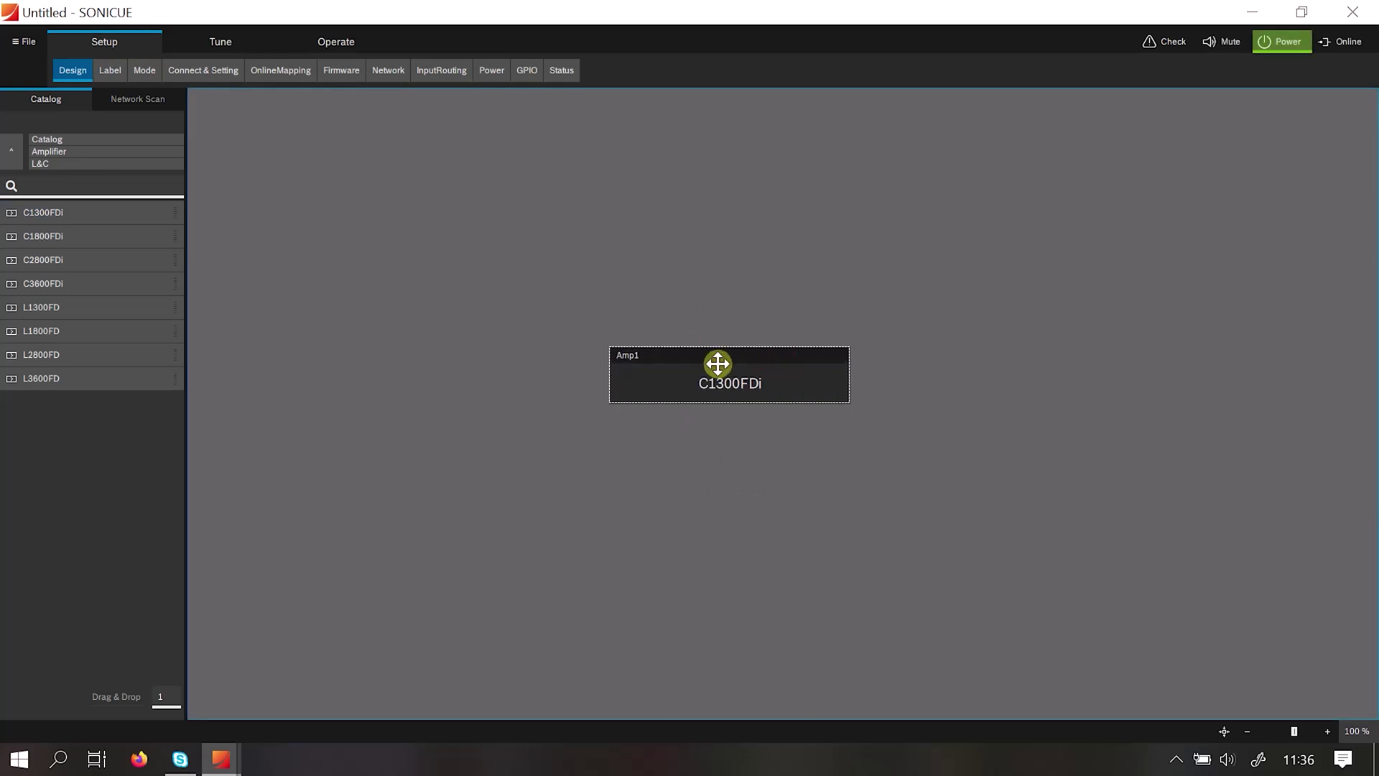
# Place an Electro-Voice EVC-1082-00 PASSIVE (FR) v1.0 speaker upper left of Amp1.
pyautogui.click(37, 104)
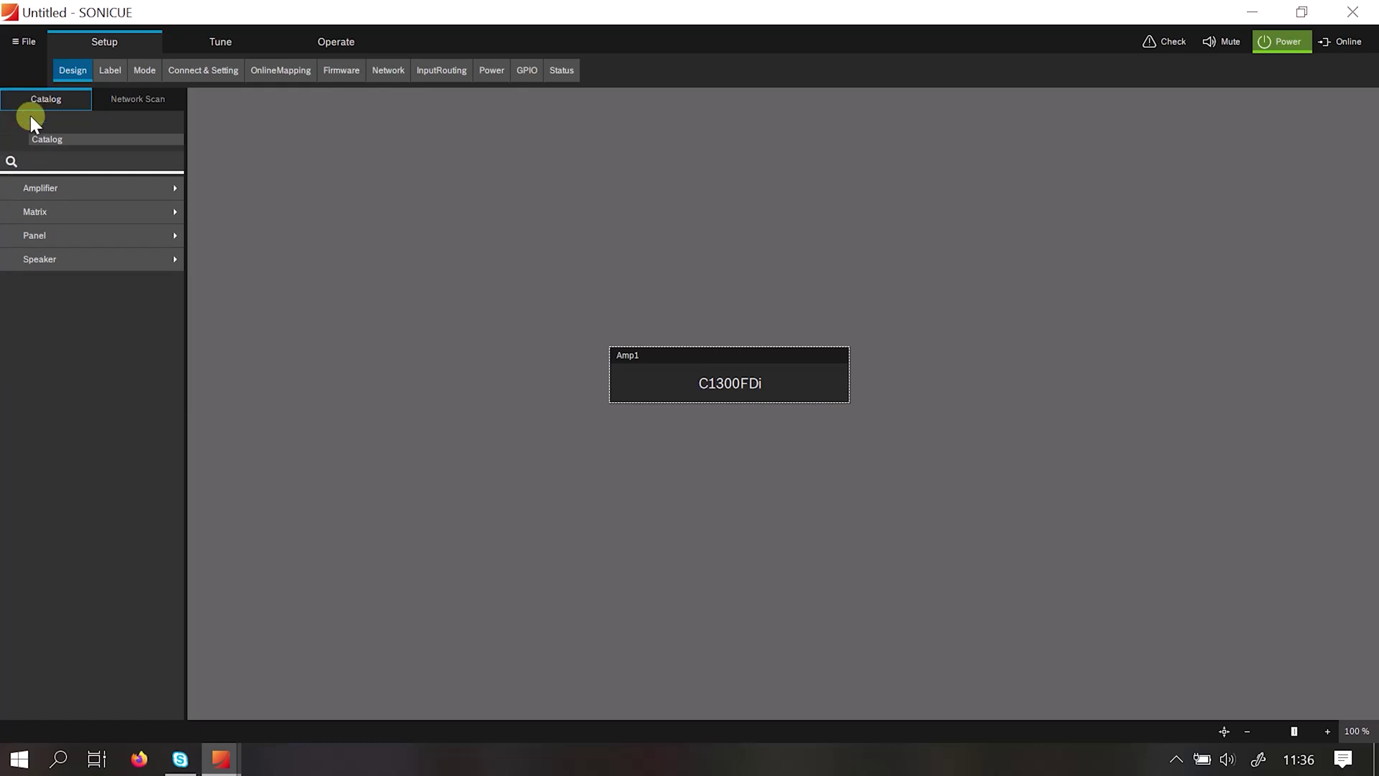
pyautogui.click(67, 264)
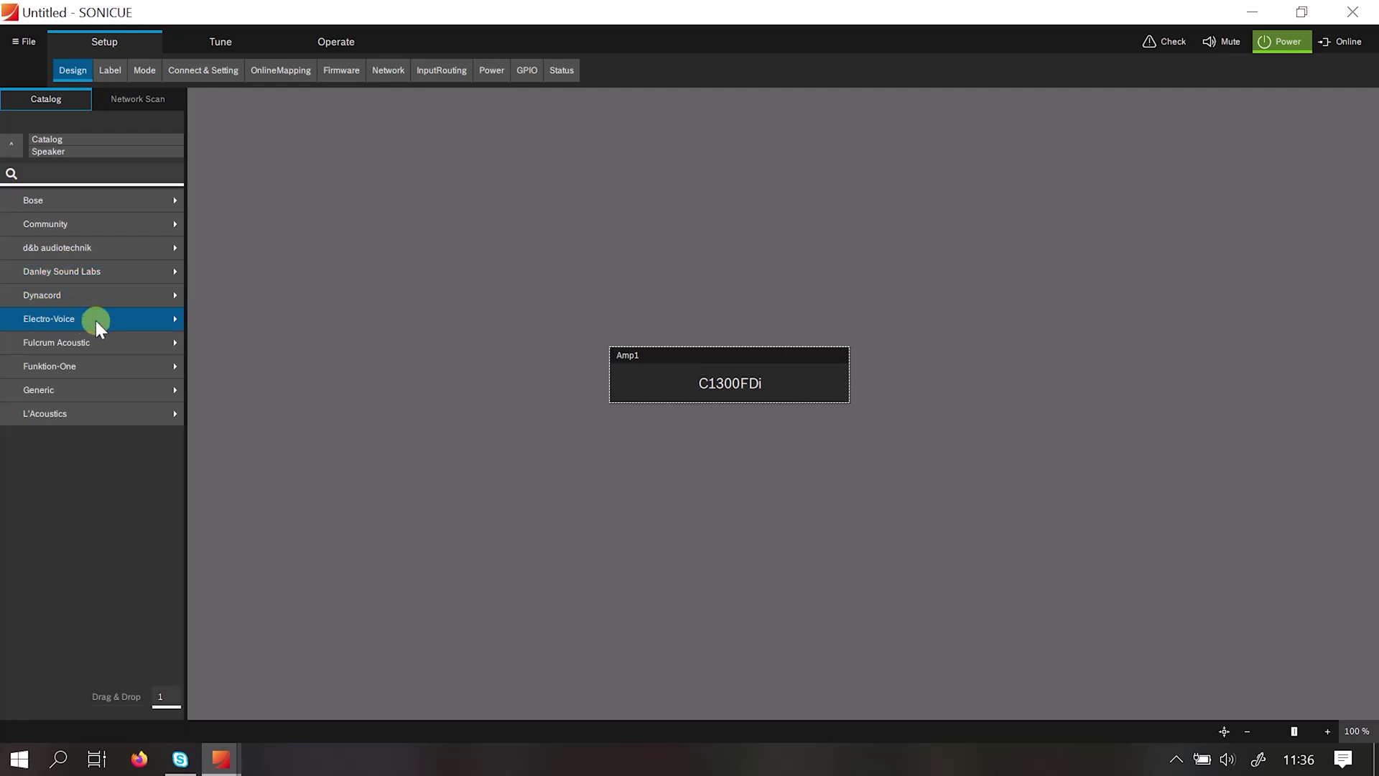
pyautogui.click(96, 320)
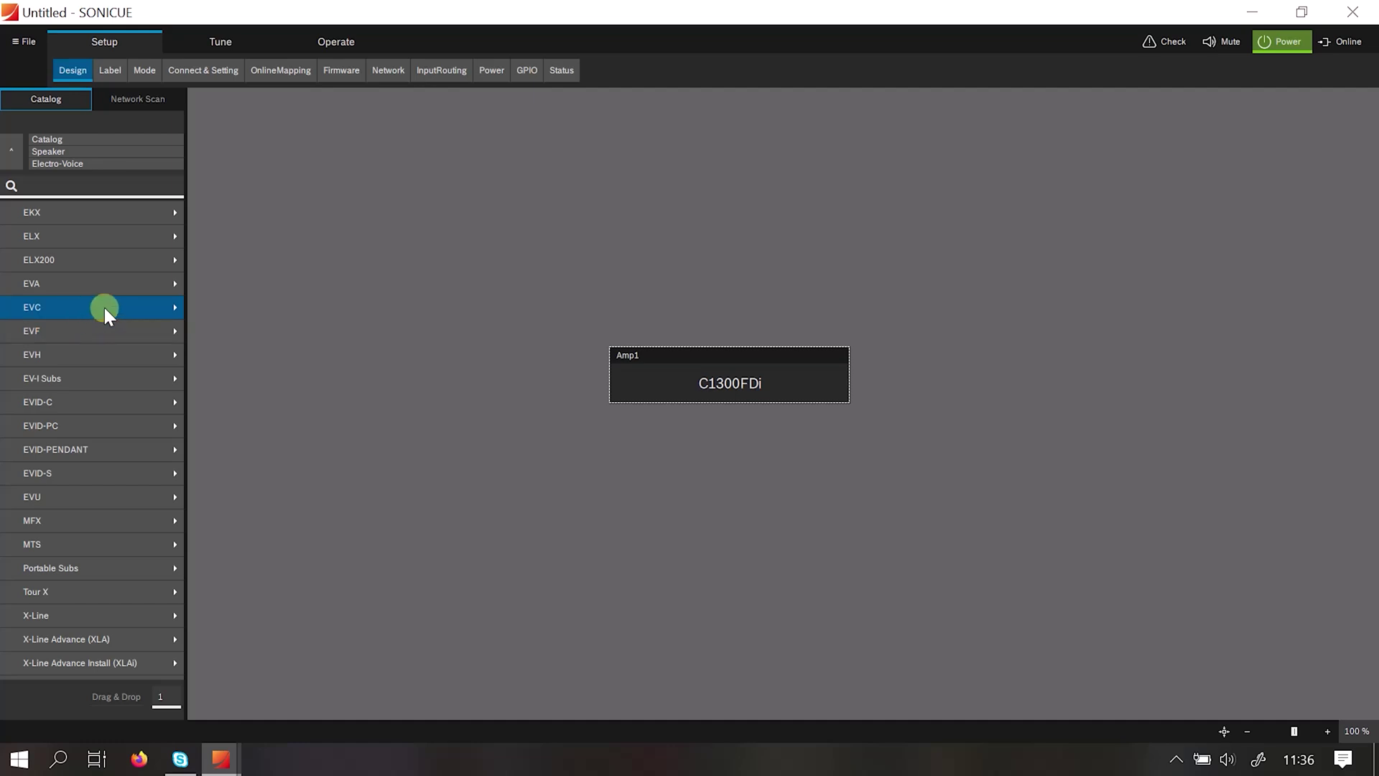
pyautogui.click(105, 307)
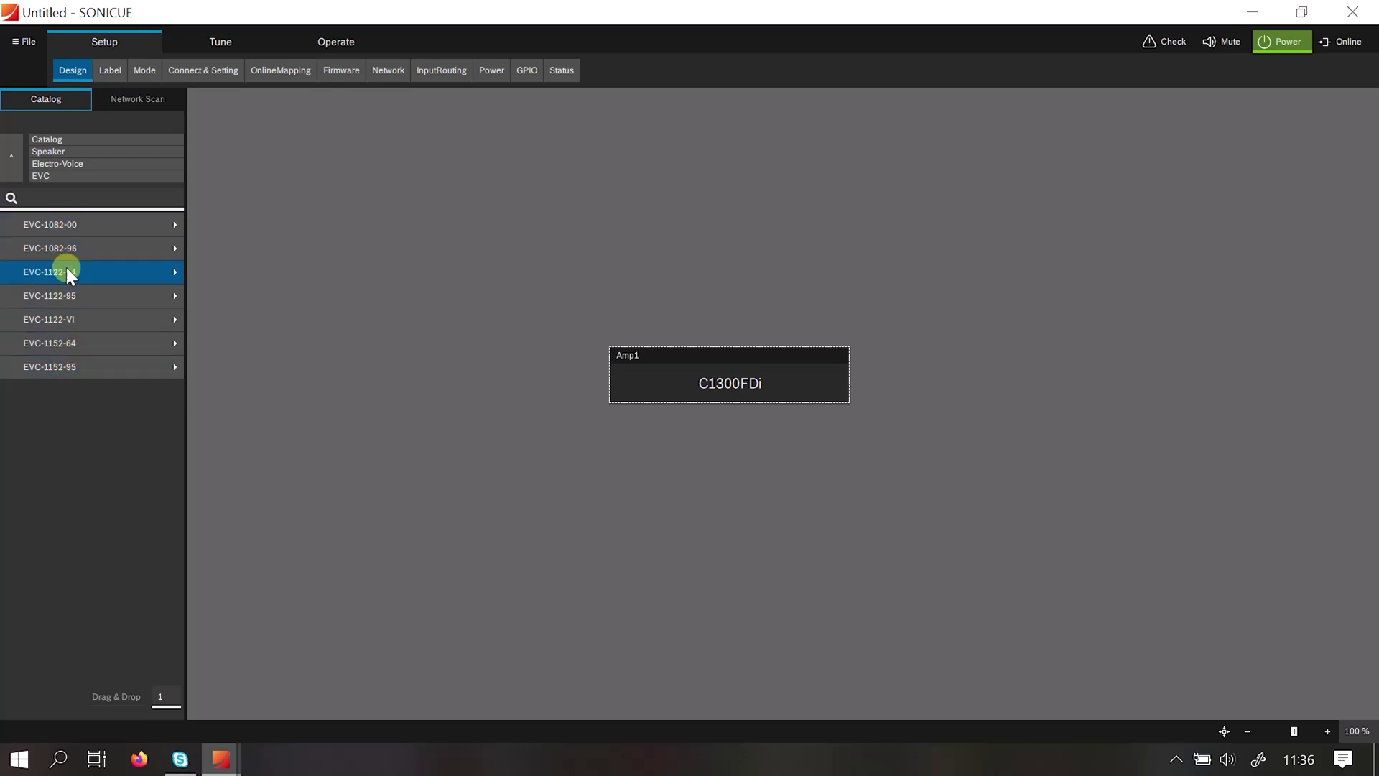
pyautogui.click(77, 224)
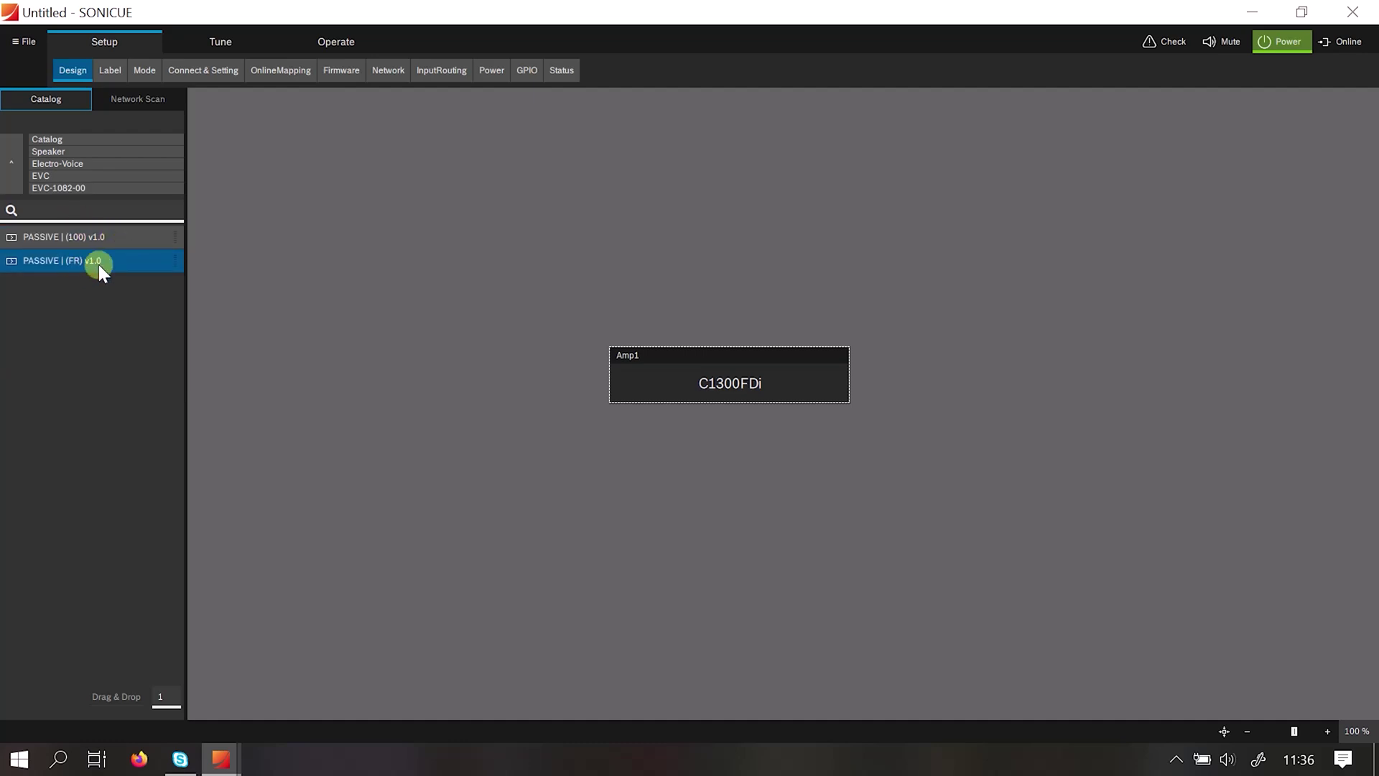
pyautogui.click(46, 260)
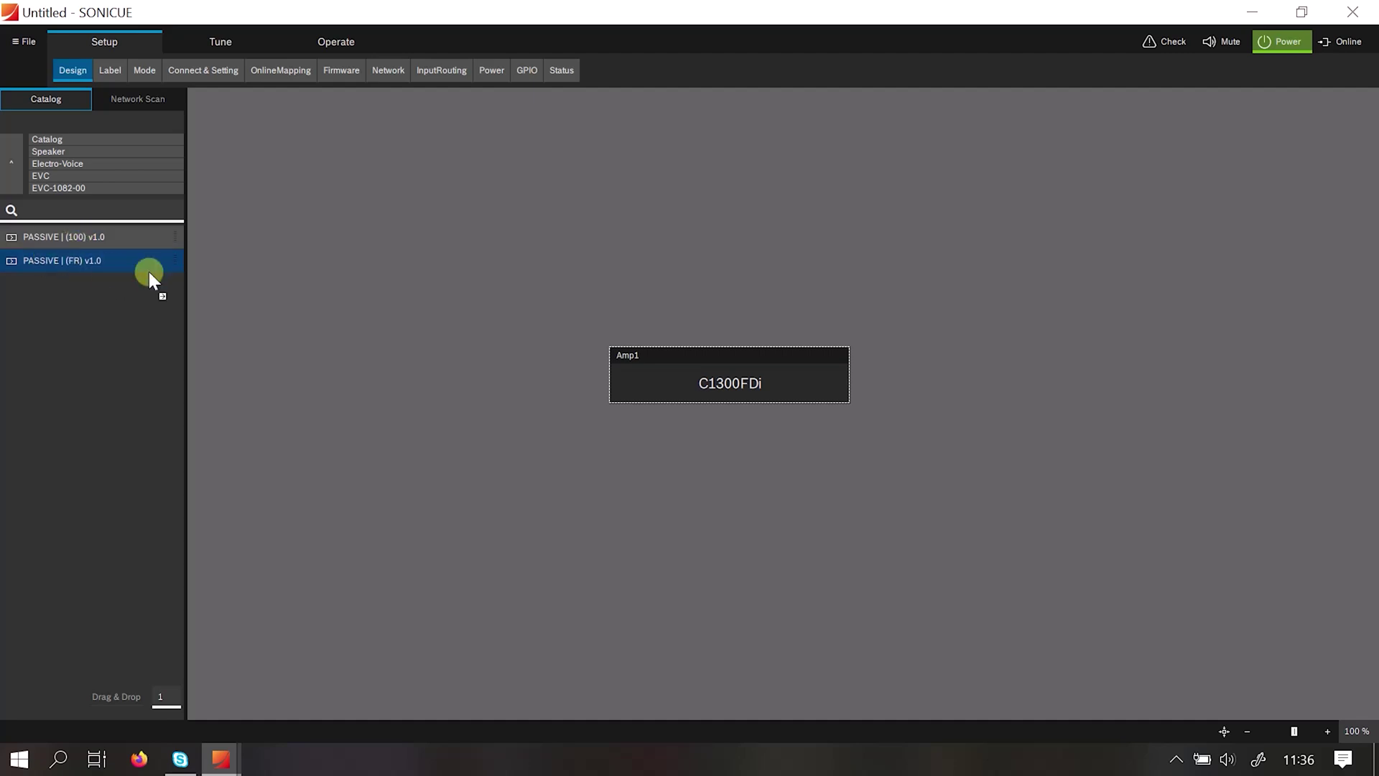
pyautogui.moveTo(480, 227); pyautogui.dragTo(479, 227)
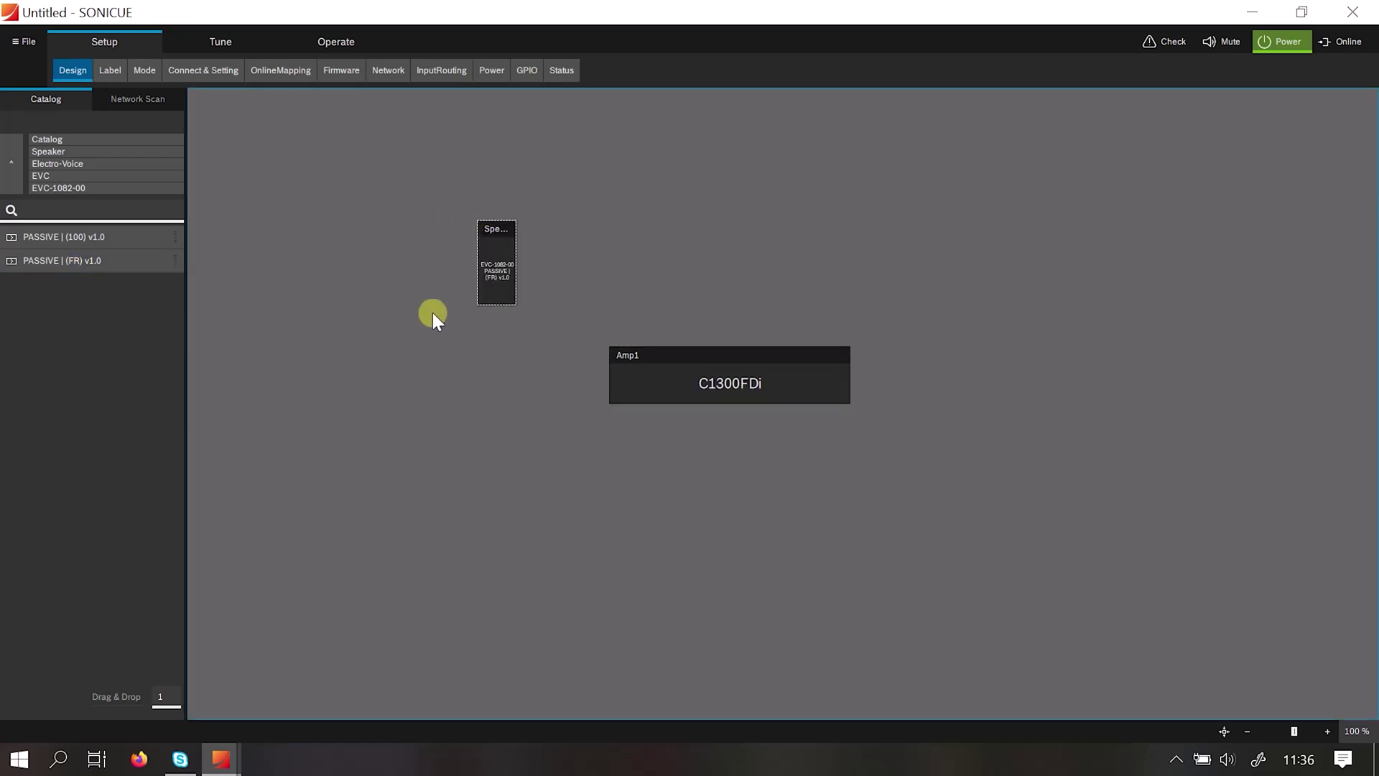
# Duplicate the speaker with Ctrl+D and move the copy upper right of Amp1.
pyautogui.moveTo(440, 200); pyautogui.dragTo(553, 335)
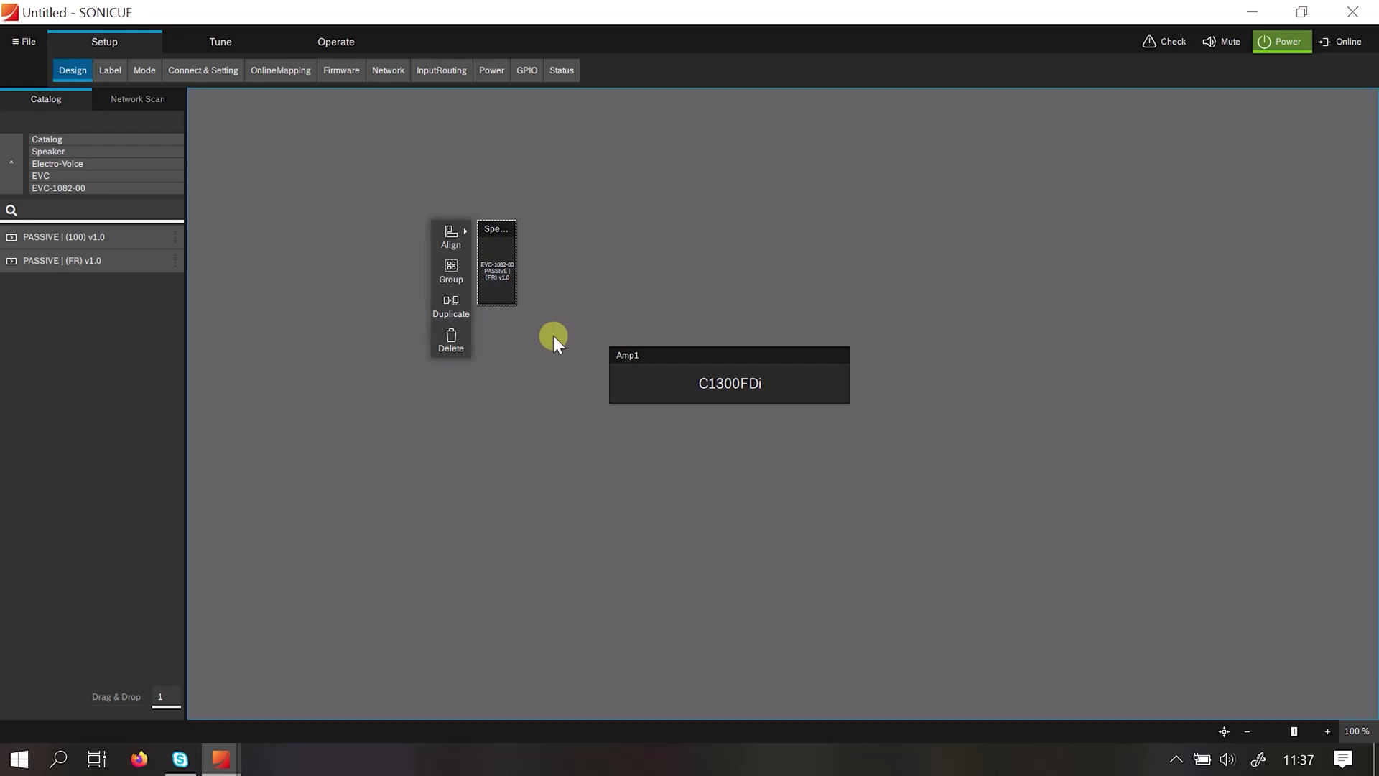
pyautogui.hotkey('ctrl', 'd')
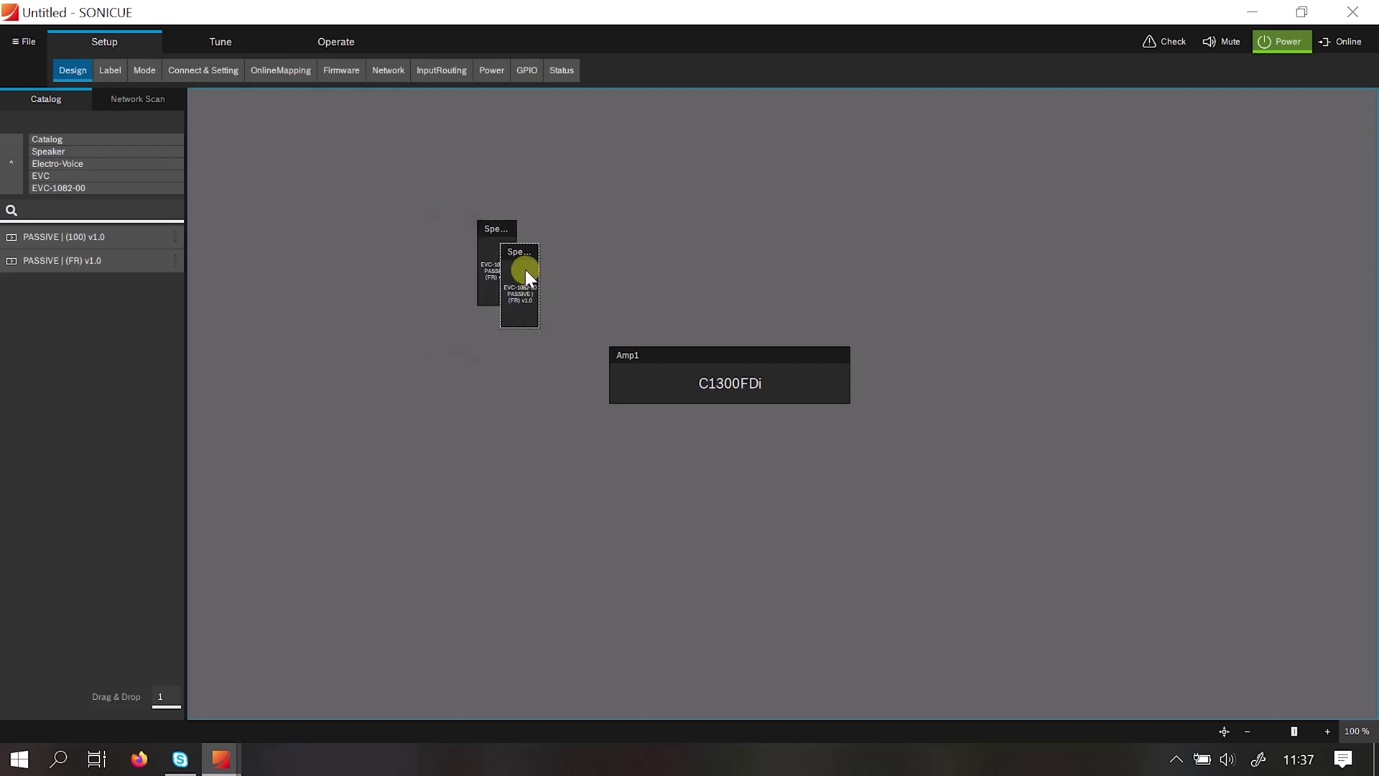
pyautogui.moveTo(520, 274); pyautogui.dragTo(926, 252)
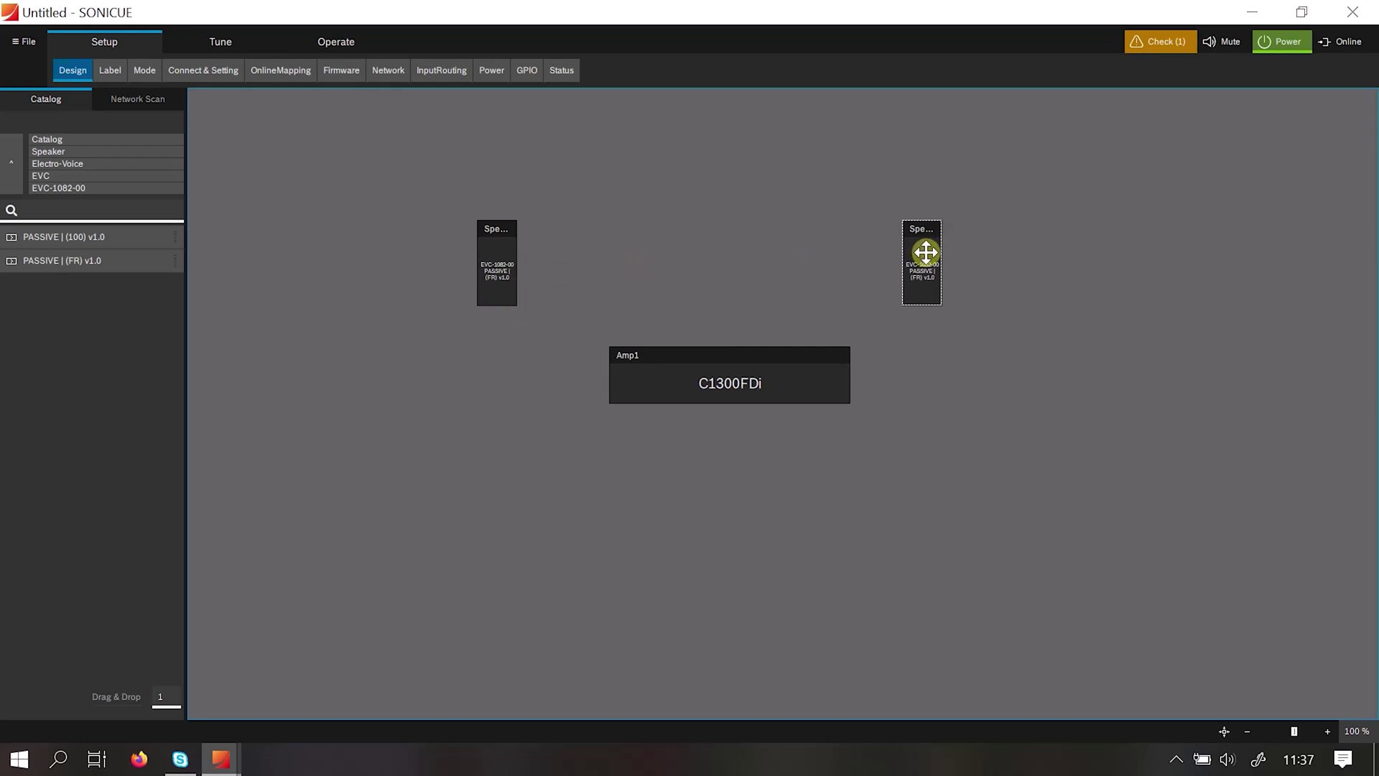
pyautogui.click(984, 368)
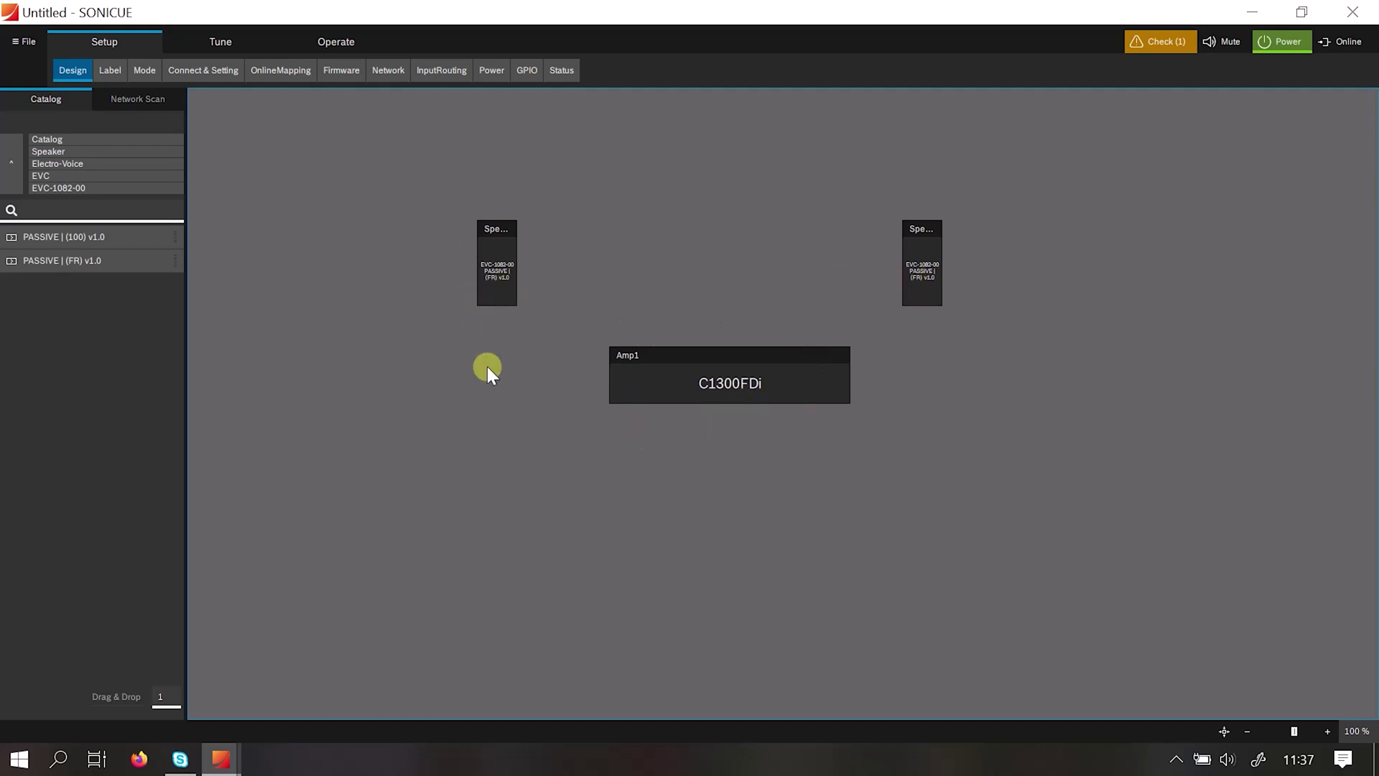
# In Connect & Setting, wire amp channel A to the left speaker and B to the right.
pyautogui.click(198, 70)
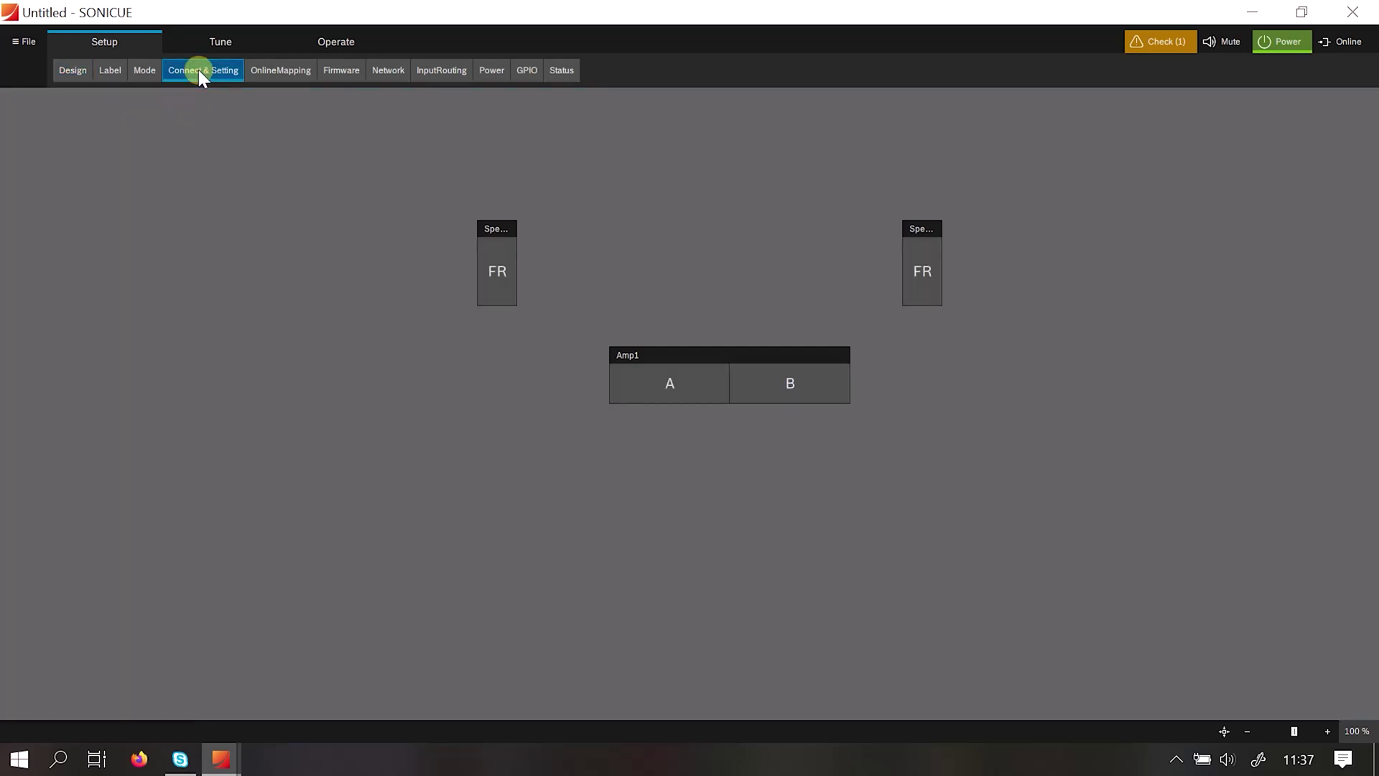
pyautogui.moveTo(675, 389); pyautogui.dragTo(496, 277)
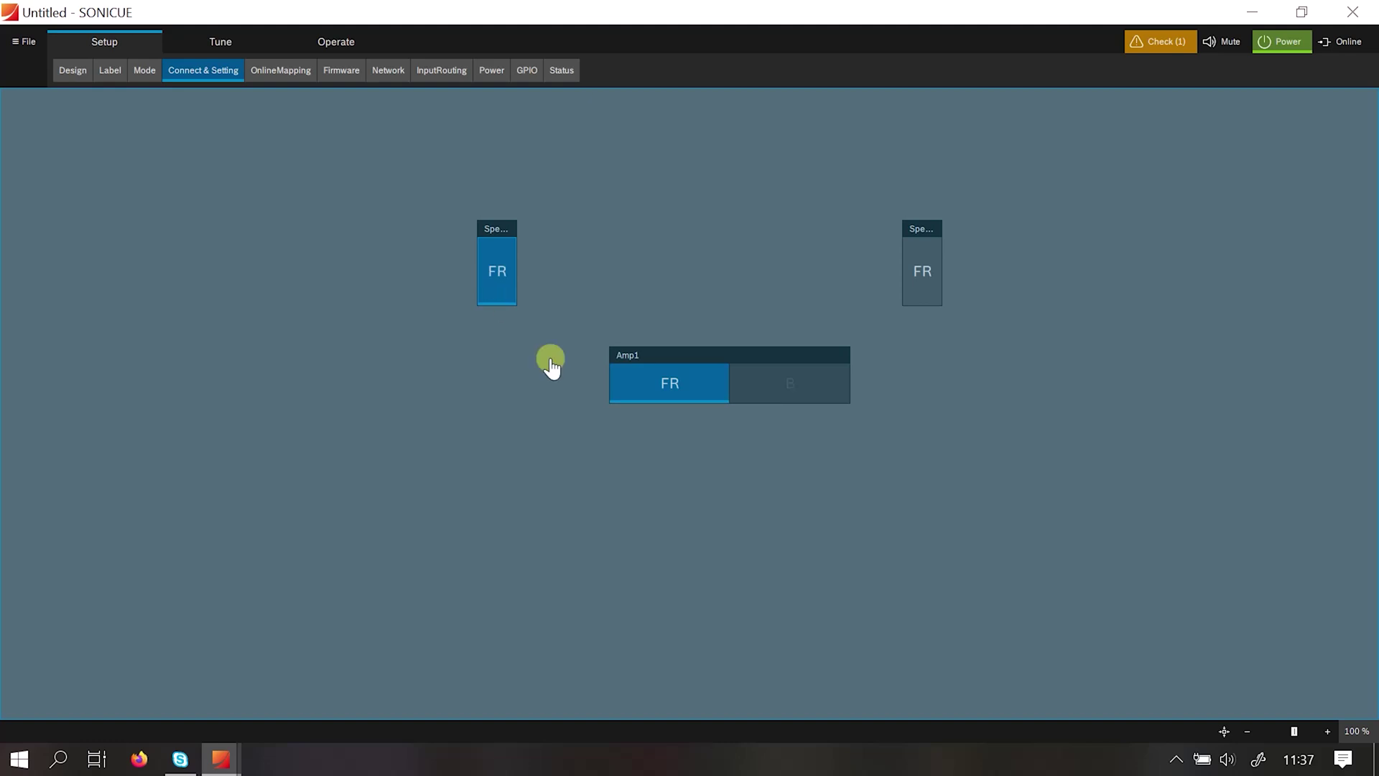
pyautogui.moveTo(800, 391); pyautogui.dragTo(912, 278)
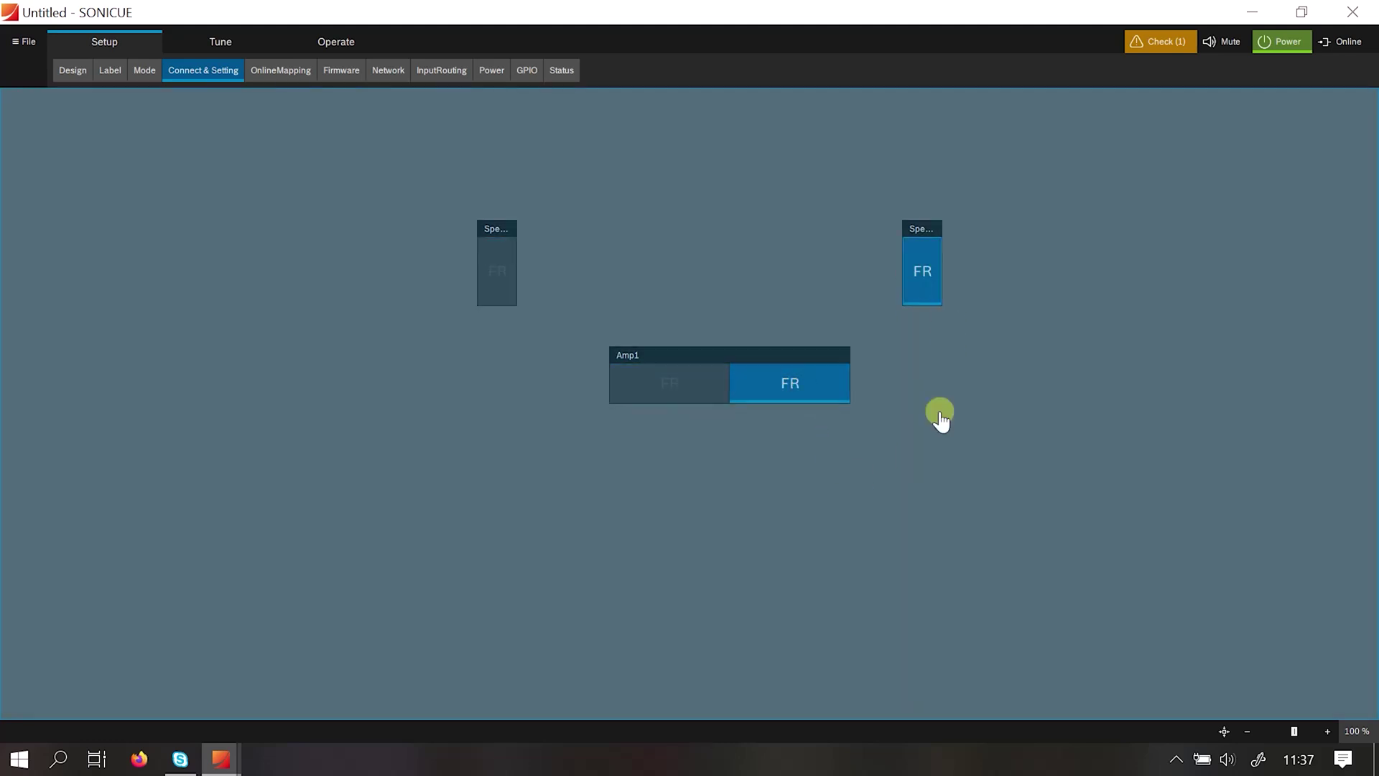
pyautogui.click(987, 482)
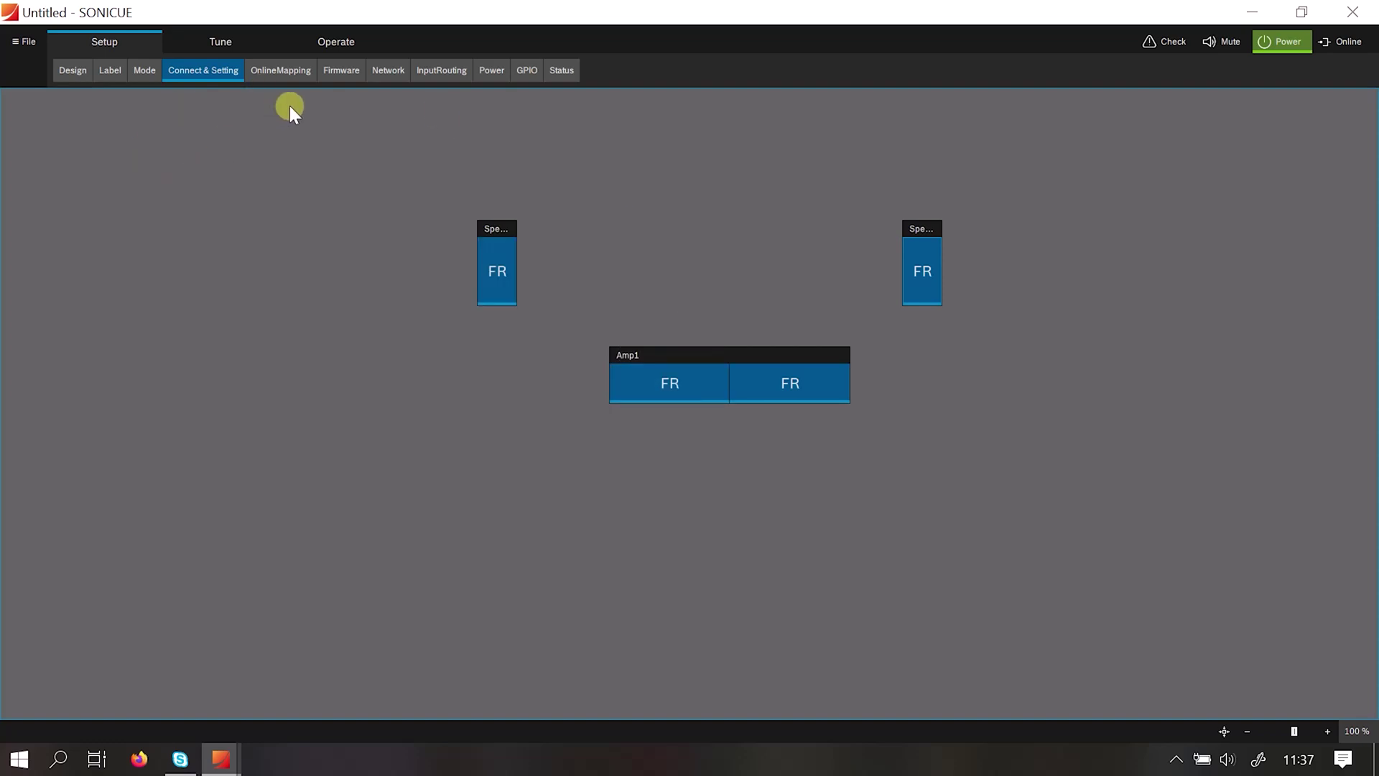
# Open the Input Routing view and inspect Amp1's routing panel.
pyautogui.click(426, 72)
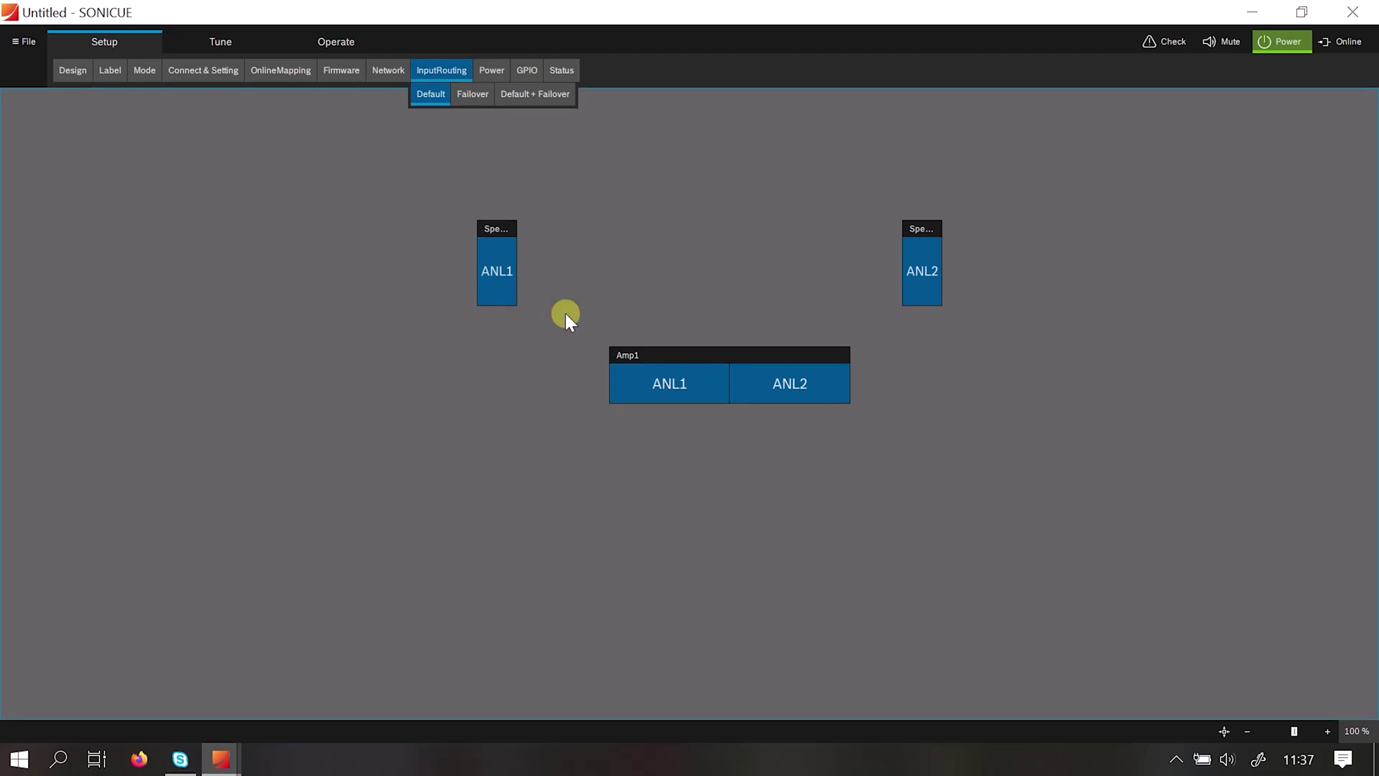
pyautogui.moveTo(566, 313); pyautogui.dragTo(885, 441)
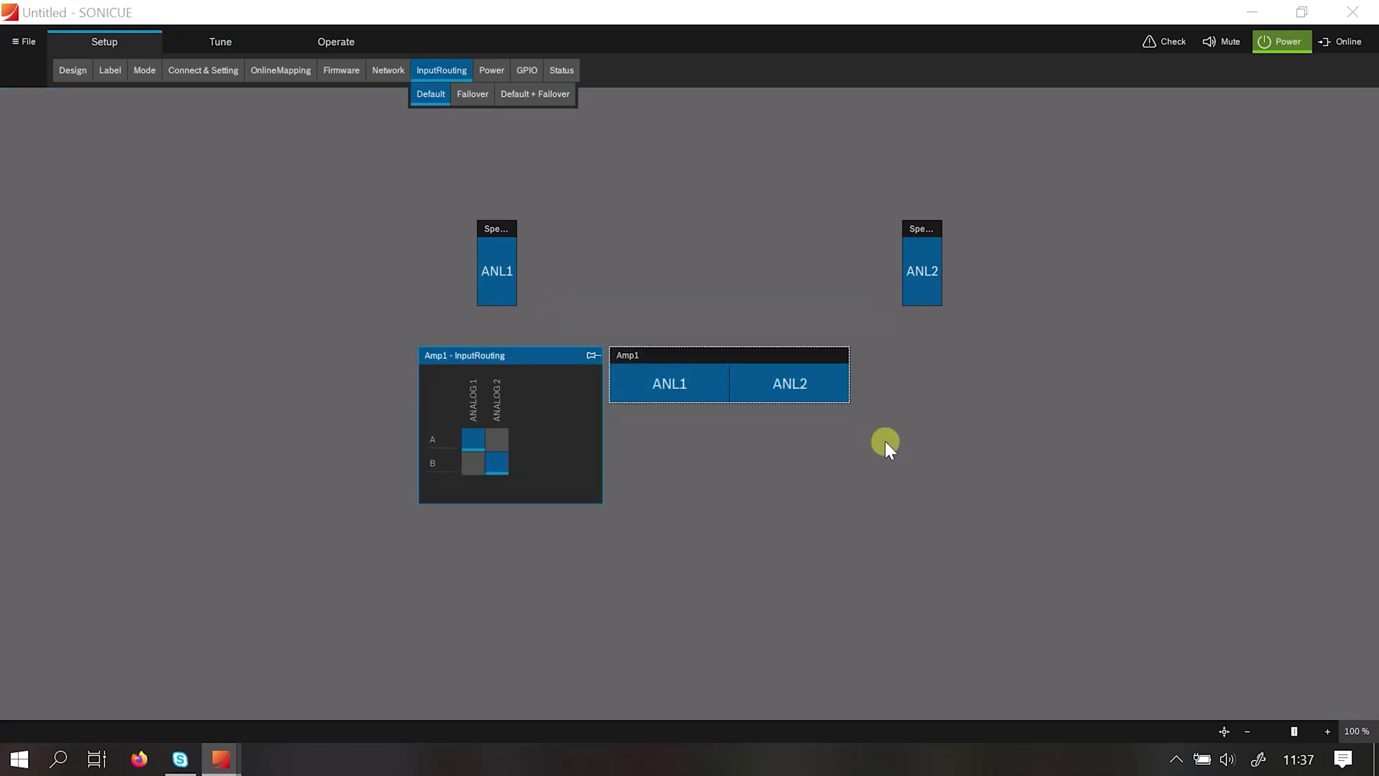
pyautogui.moveTo(540, 355); pyautogui.dragTo(544, 360)
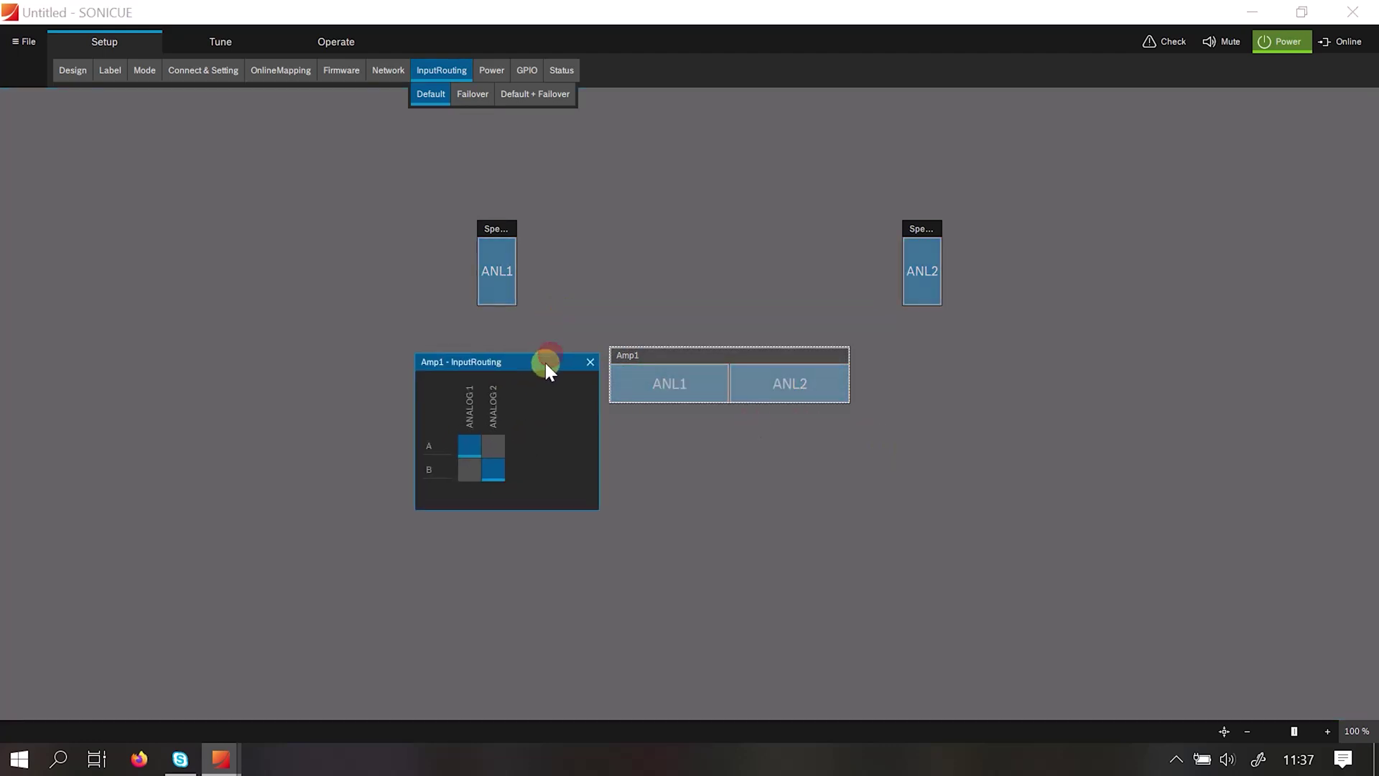
pyautogui.click(589, 361)
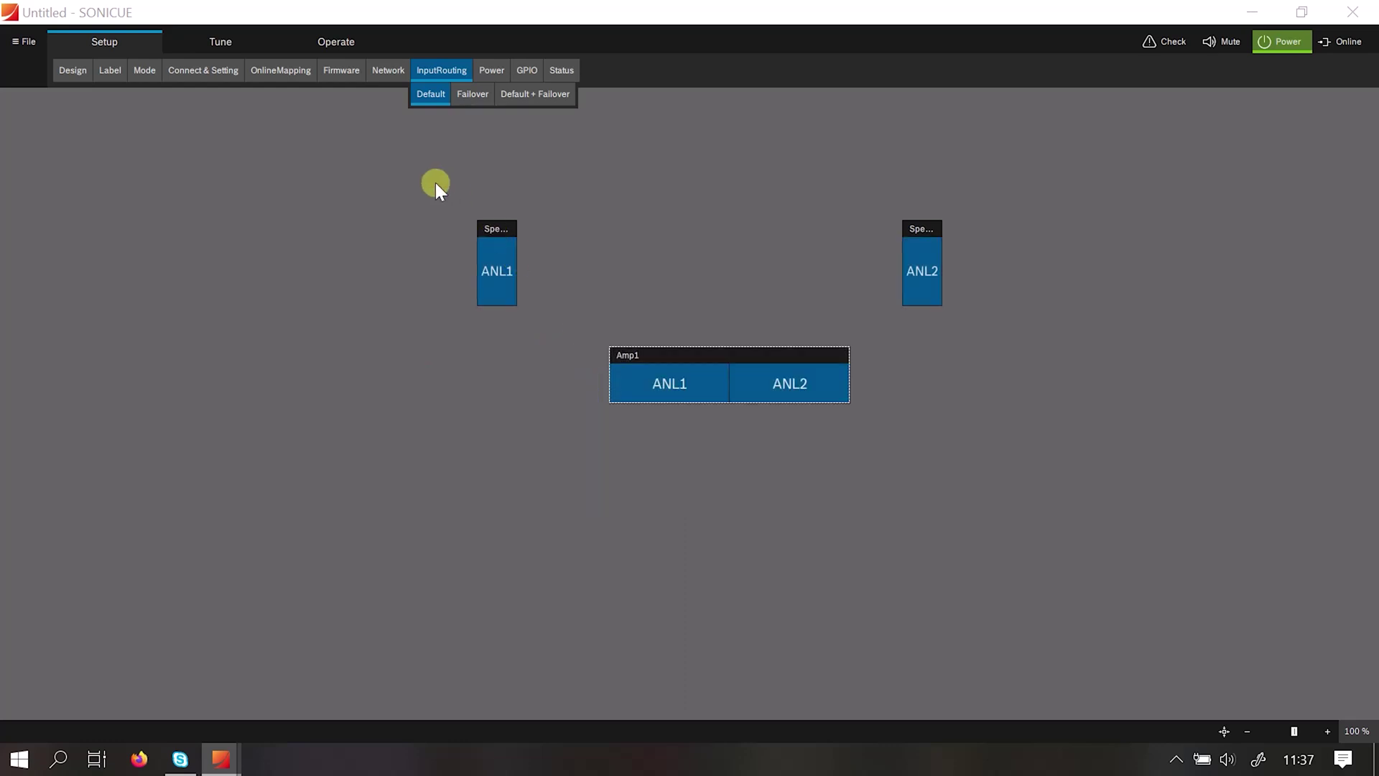
# Select both speakers and try ANALOG 1 and ANALOG 2 routing for the group, then close it.
pyautogui.moveTo(436, 184); pyautogui.dragTo(977, 327)
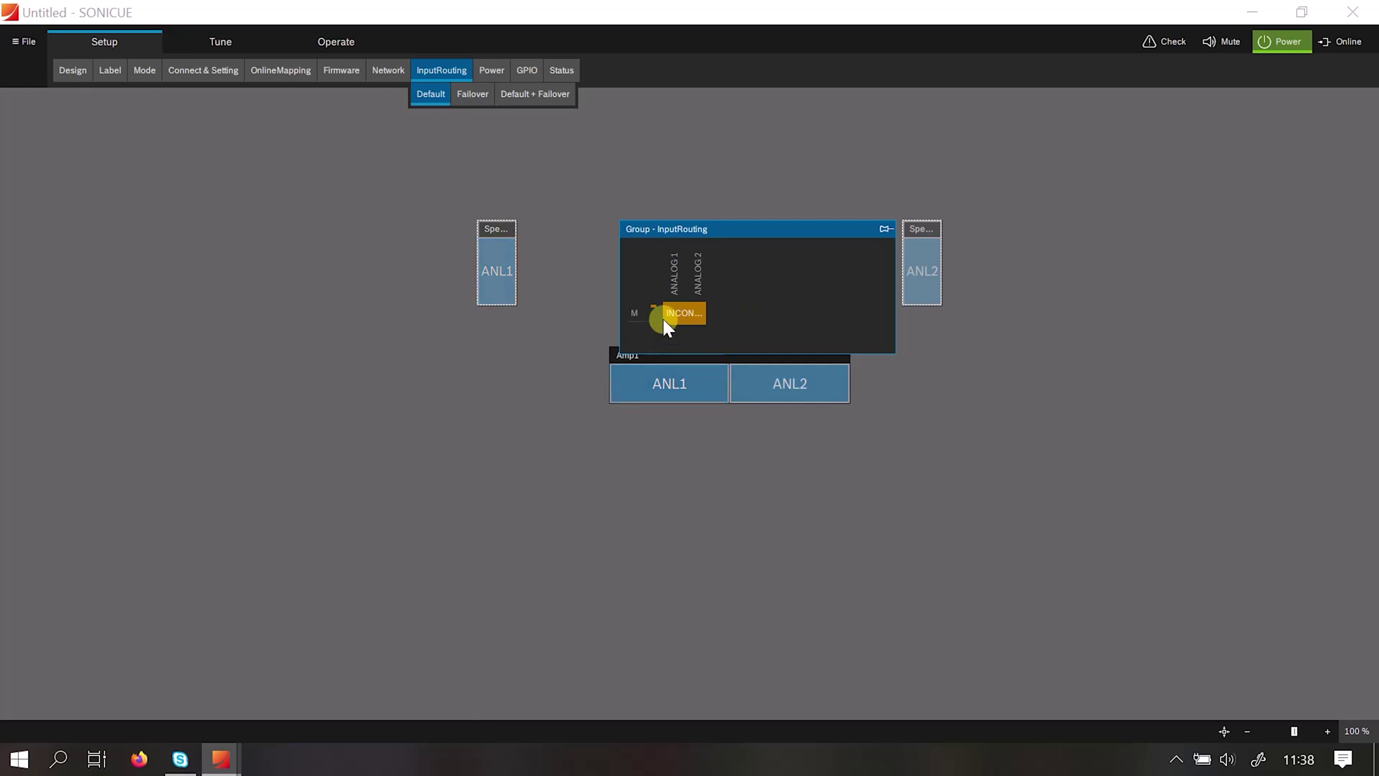
pyautogui.click(683, 310)
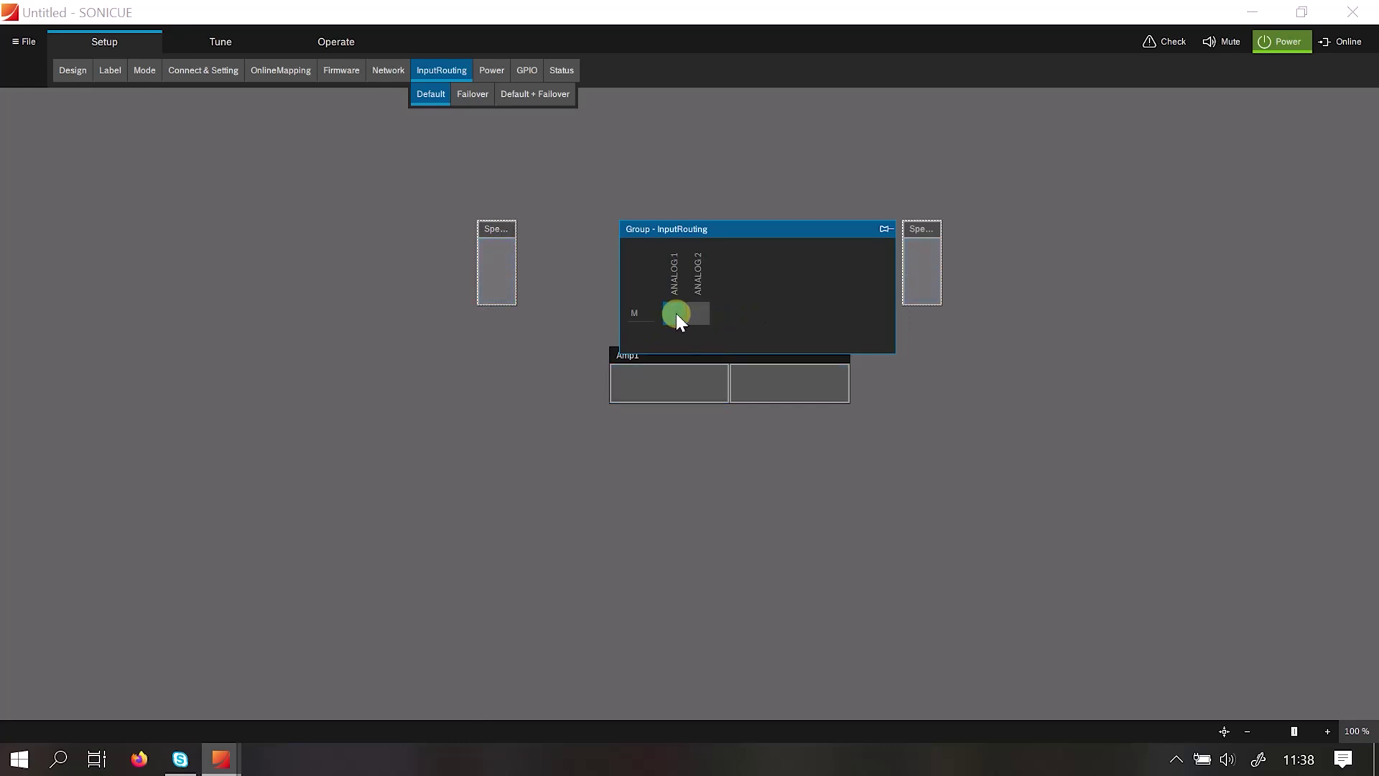
pyautogui.moveTo(676, 313); pyautogui.dragTo(700, 313)
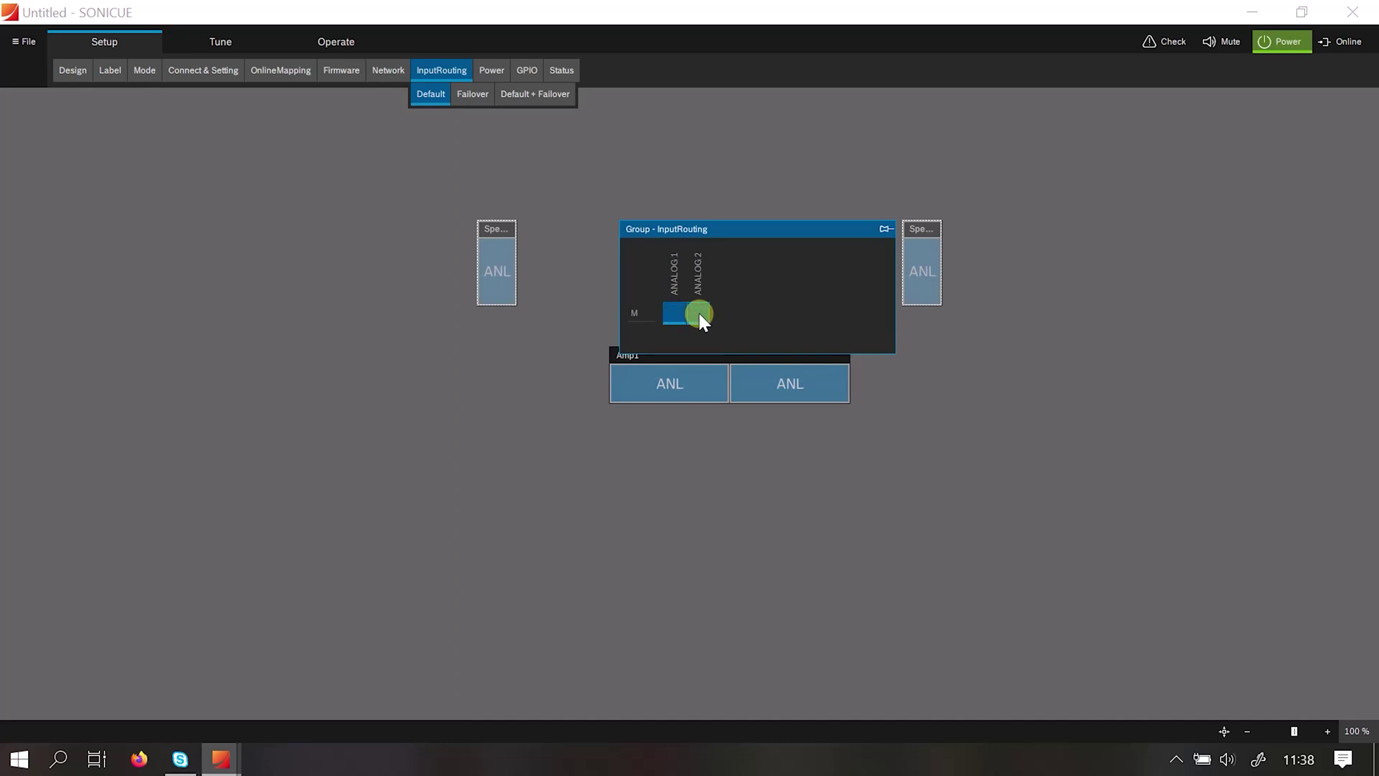
pyautogui.click(676, 313)
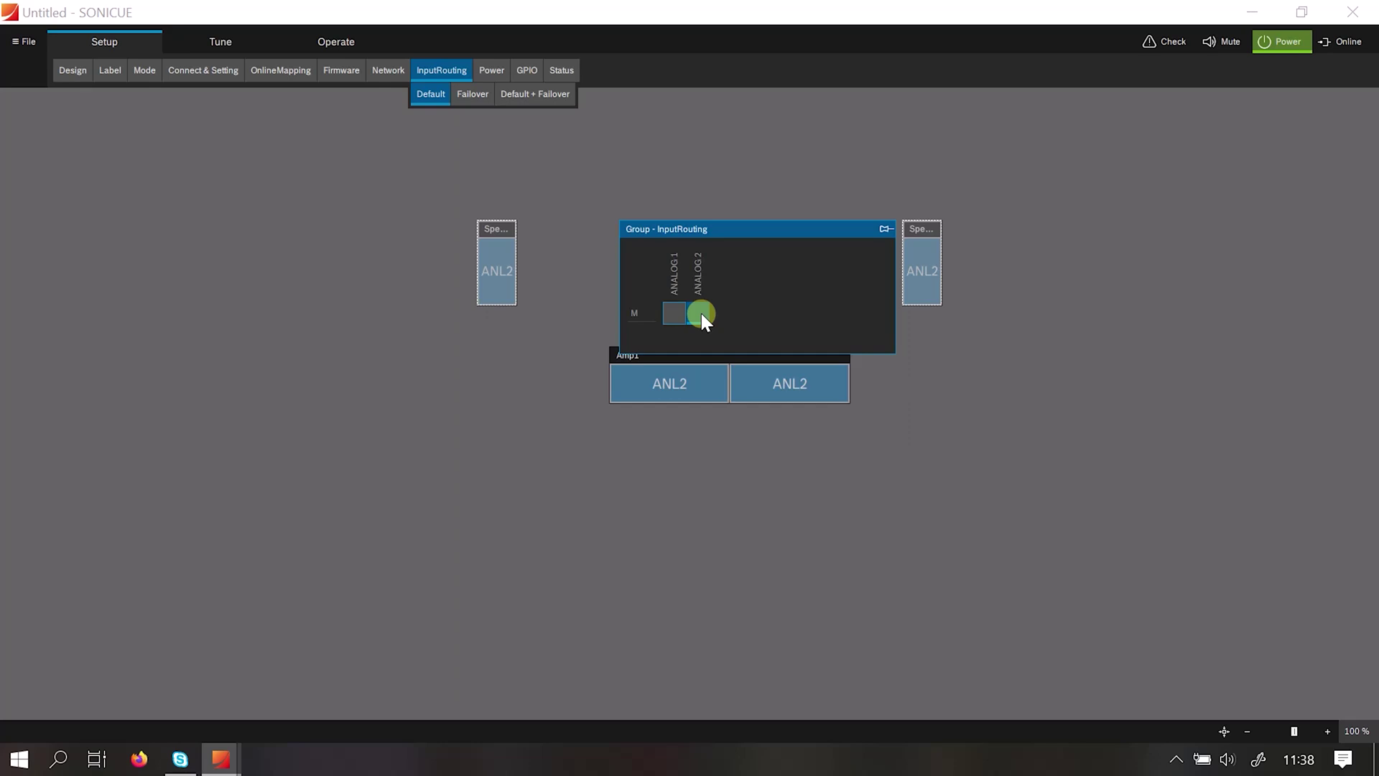
pyautogui.click(701, 313)
pyautogui.click(672, 314)
pyautogui.click(674, 316)
pyautogui.click(700, 316)
pyautogui.click(700, 313)
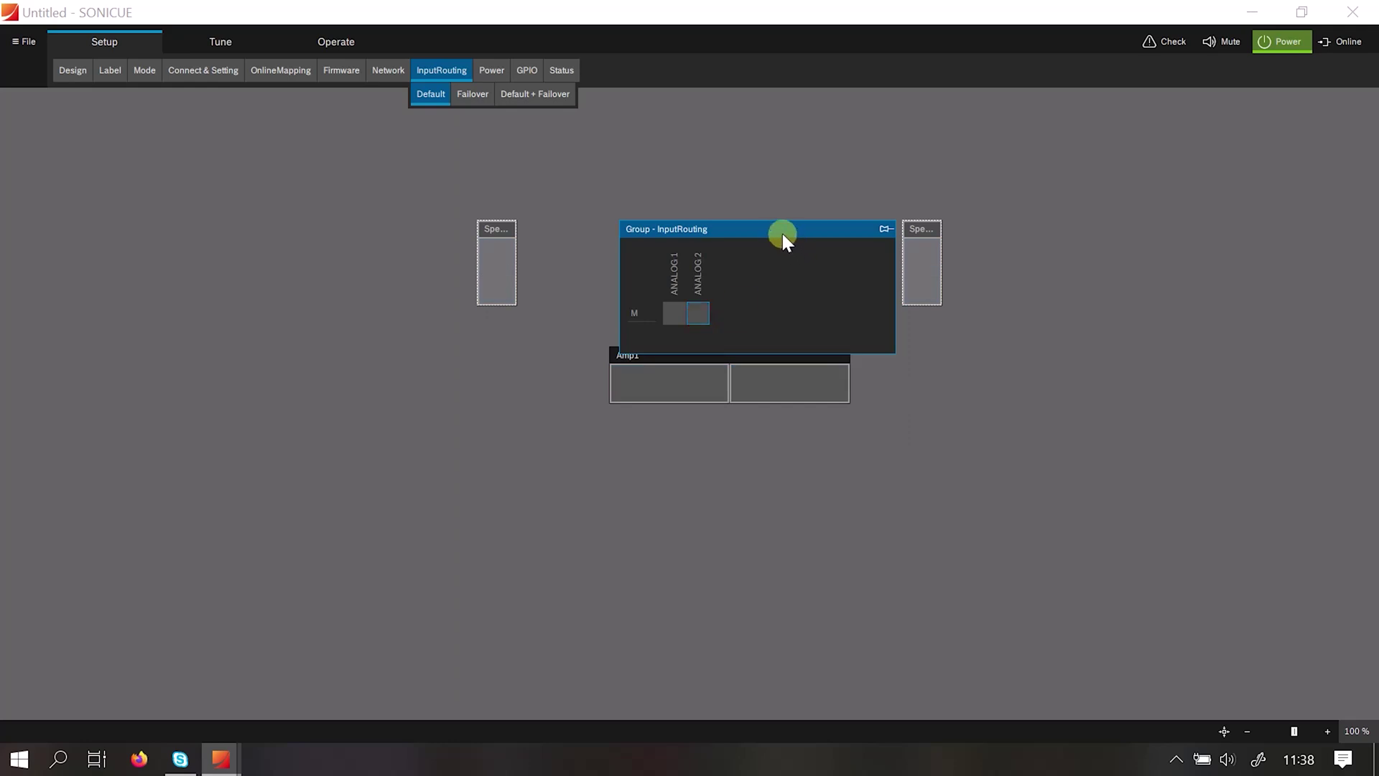
pyautogui.moveTo(782, 235); pyautogui.dragTo(765, 210)
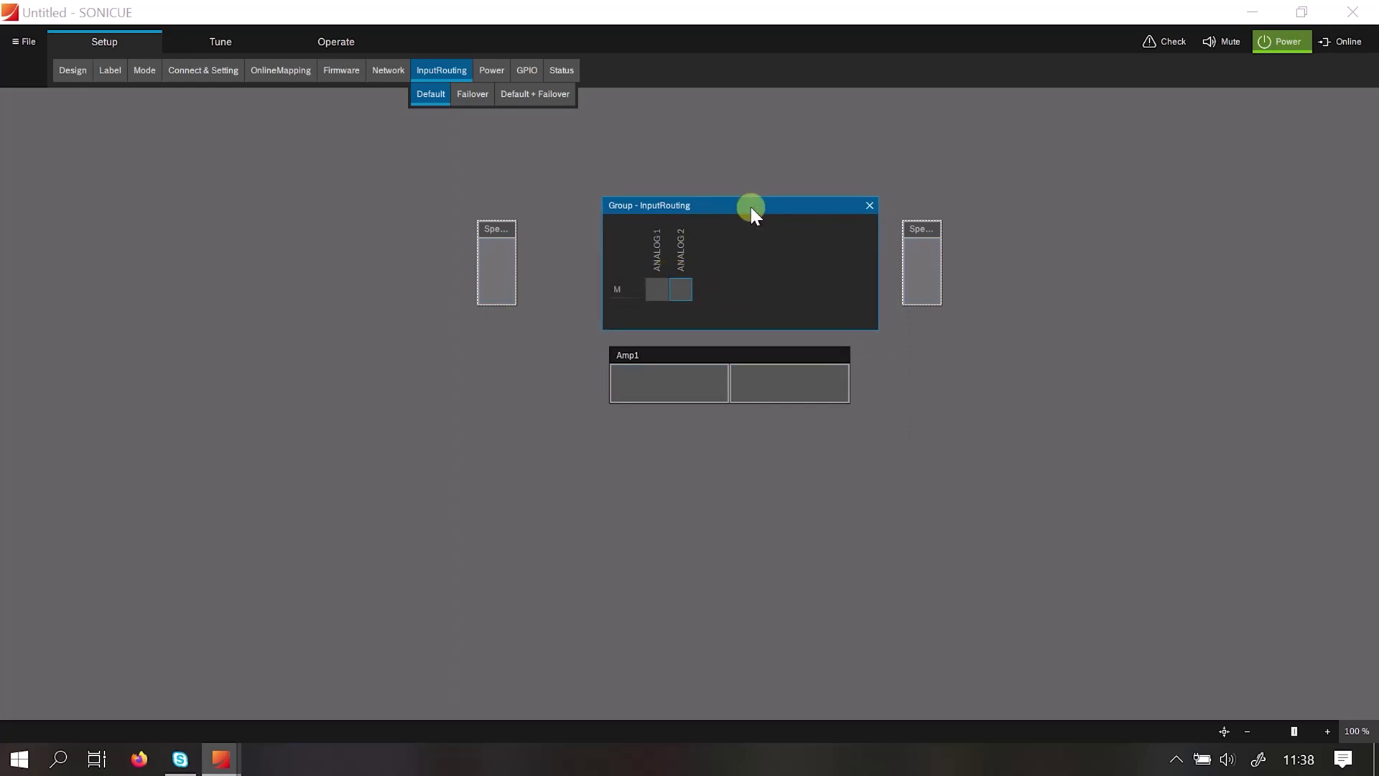
pyautogui.click(870, 206)
# Route Amp1 channel A to ANALOG 1 and channel B to ANALOG 2.
pyautogui.moveTo(575, 336); pyautogui.dragTo(889, 434)
pyautogui.click(474, 438)
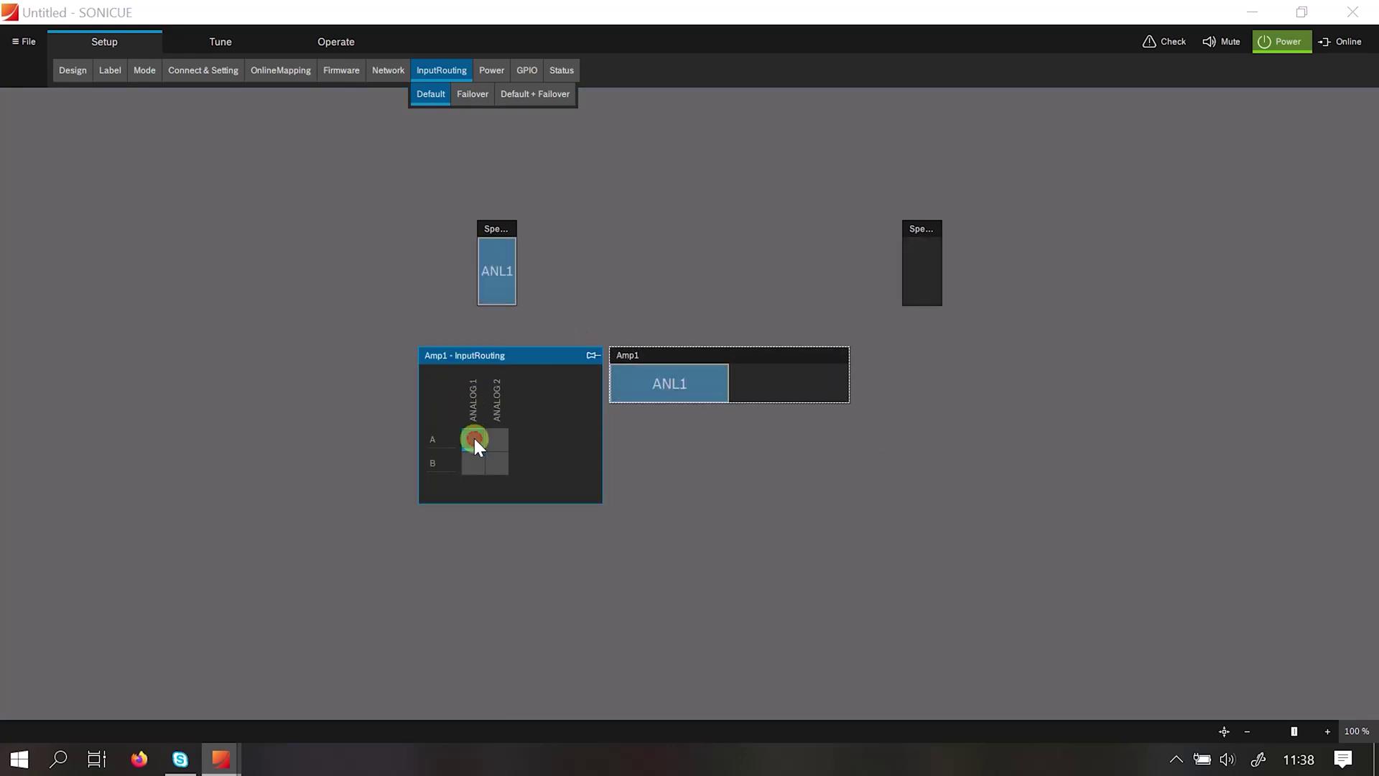
pyautogui.click(496, 464)
pyautogui.click(828, 564)
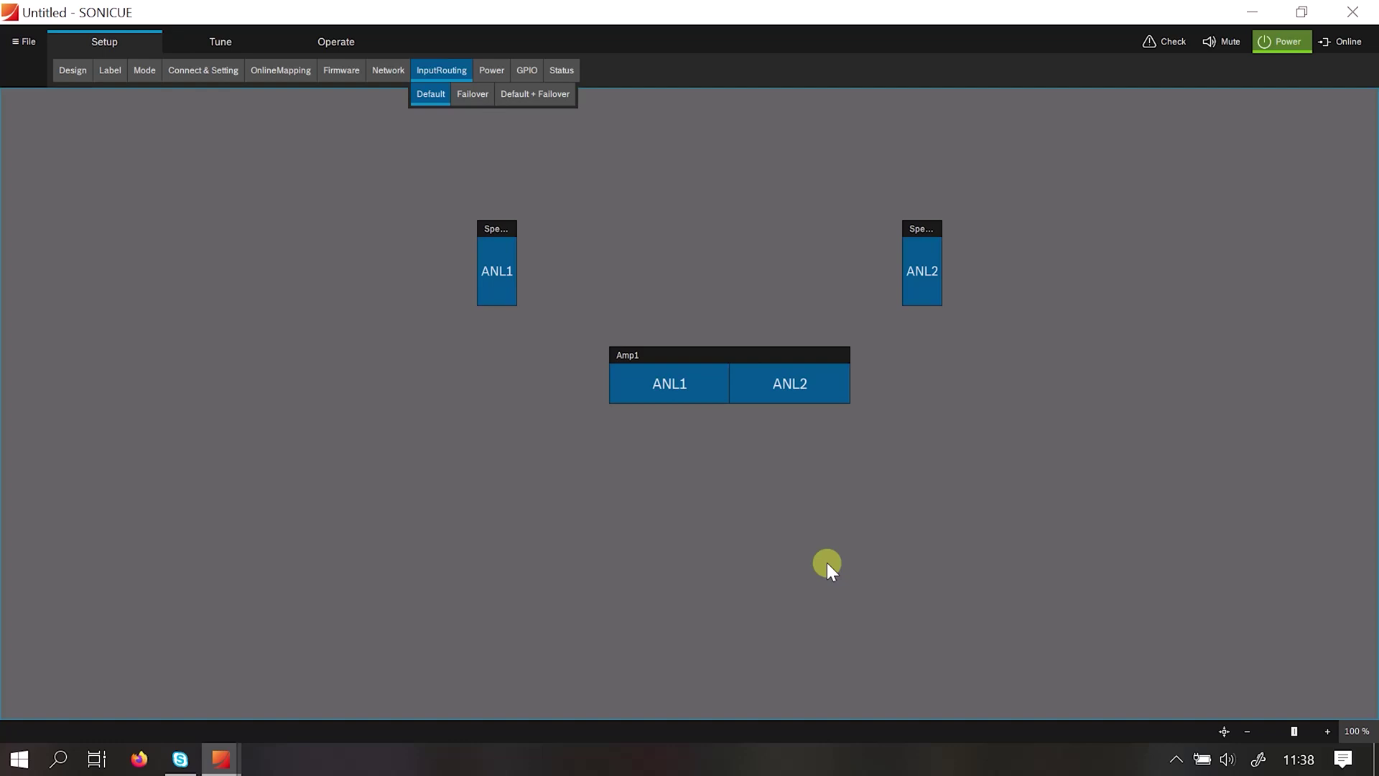
# In the Tune view, step through Mute, Level, Delay, PEQ and Polarity pages, ending on Polarity.
pyautogui.click(208, 45)
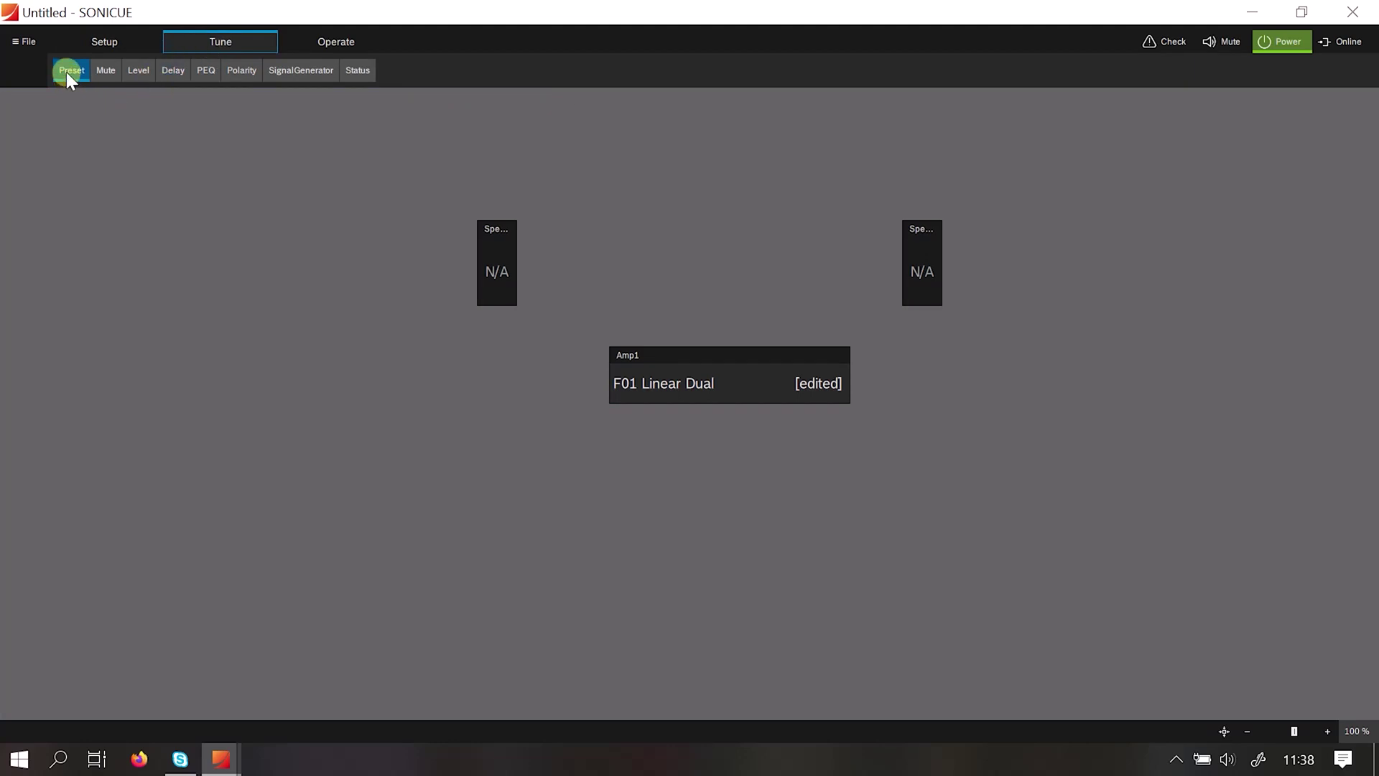
pyautogui.click(103, 70)
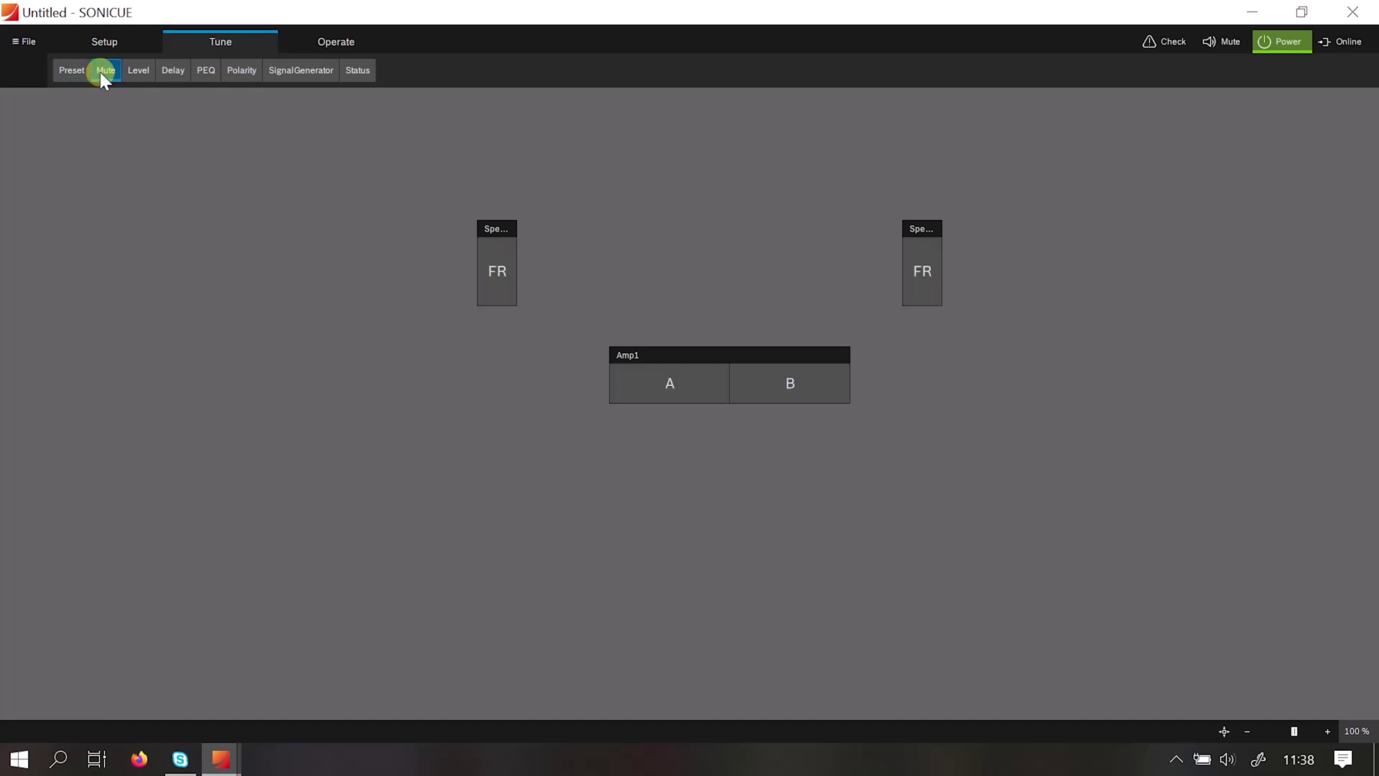
pyautogui.click(138, 71)
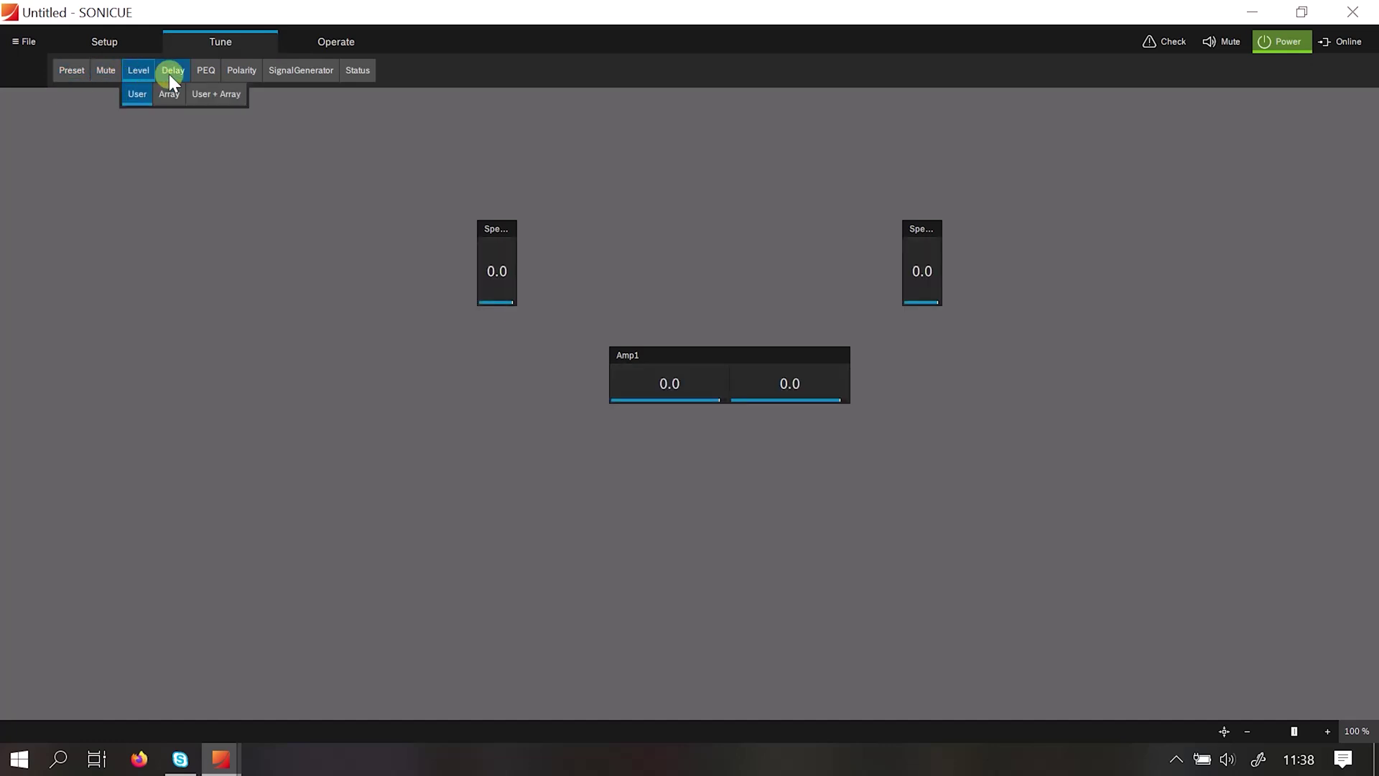
pyautogui.click(169, 72)
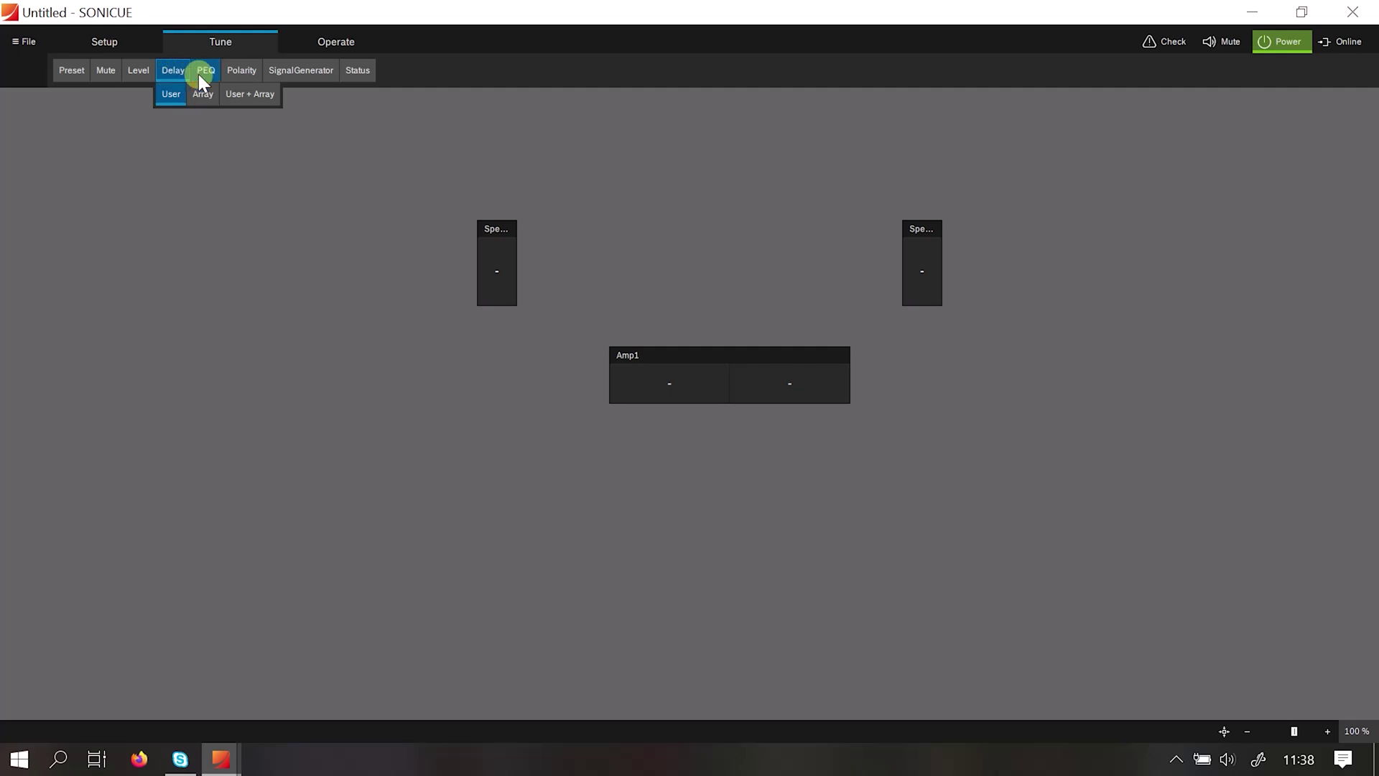
pyautogui.click(204, 72)
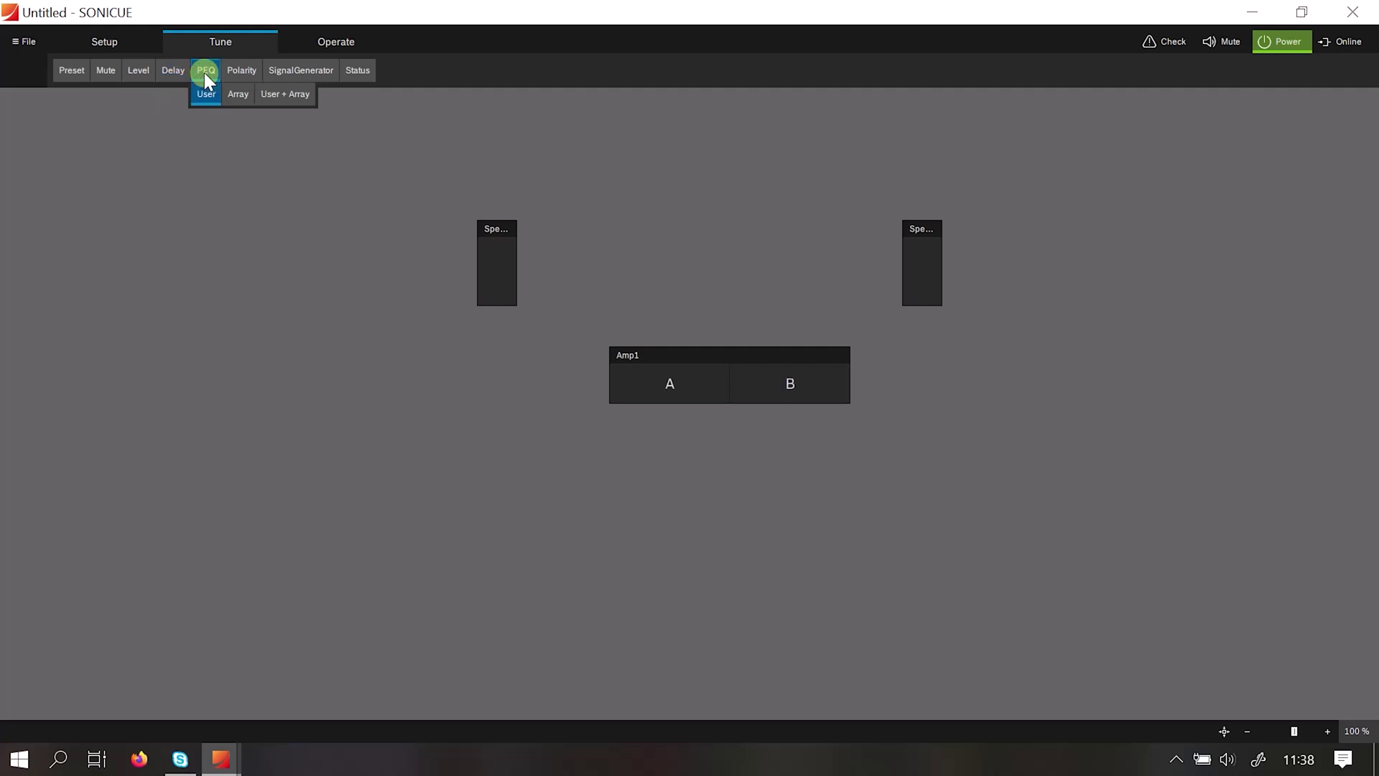
pyautogui.click(244, 71)
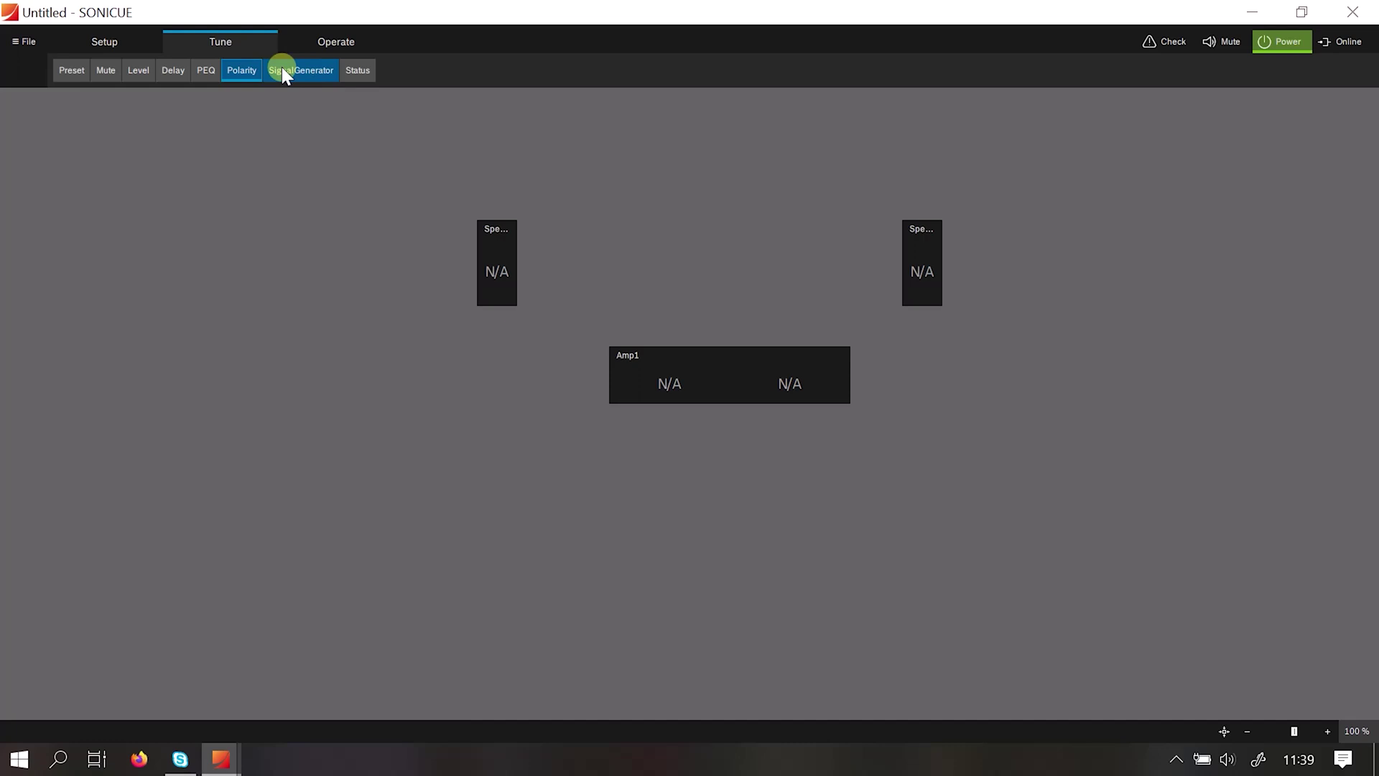
# Store Amp1's configuration in preset slot U01 under the name 'Demo 1'.
pyautogui.click(70, 72)
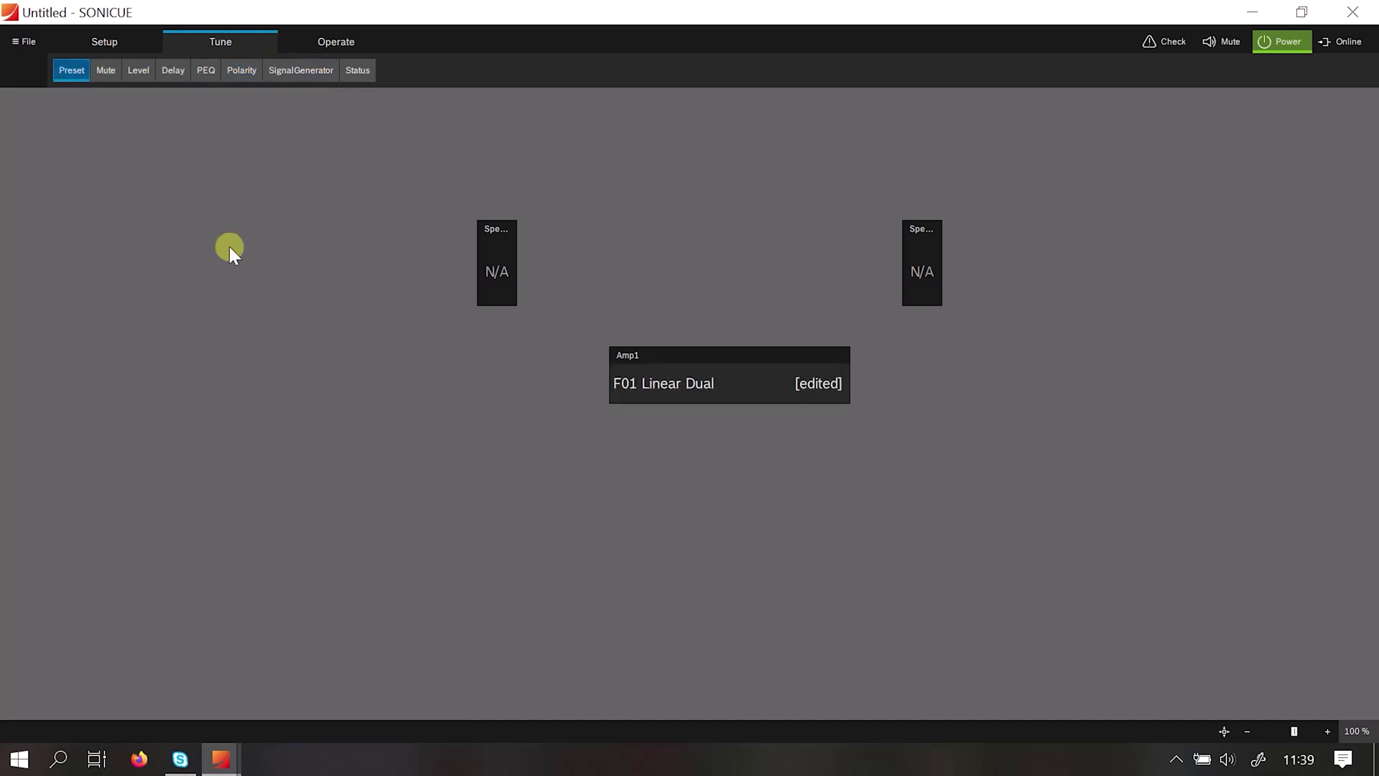
pyautogui.moveTo(568, 331); pyautogui.dragTo(872, 450)
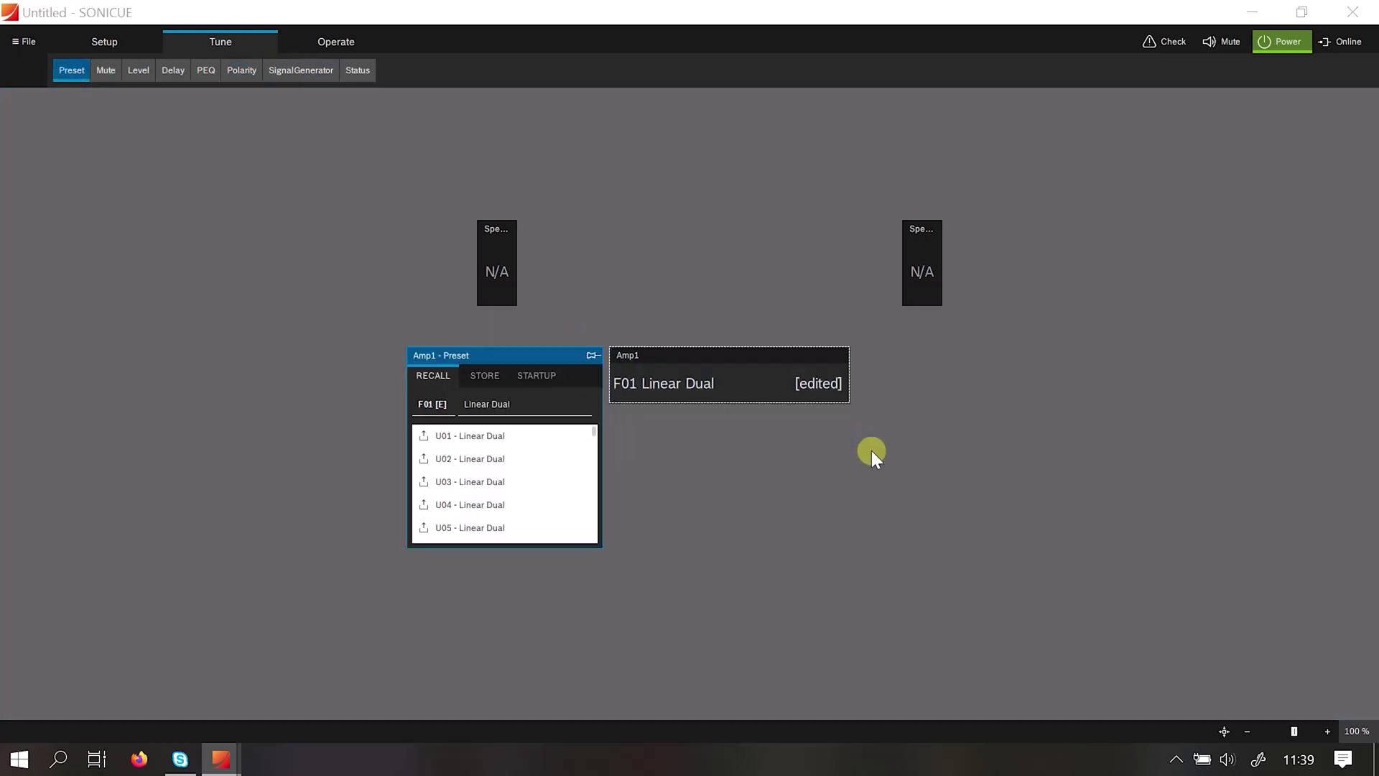
pyautogui.click(477, 377)
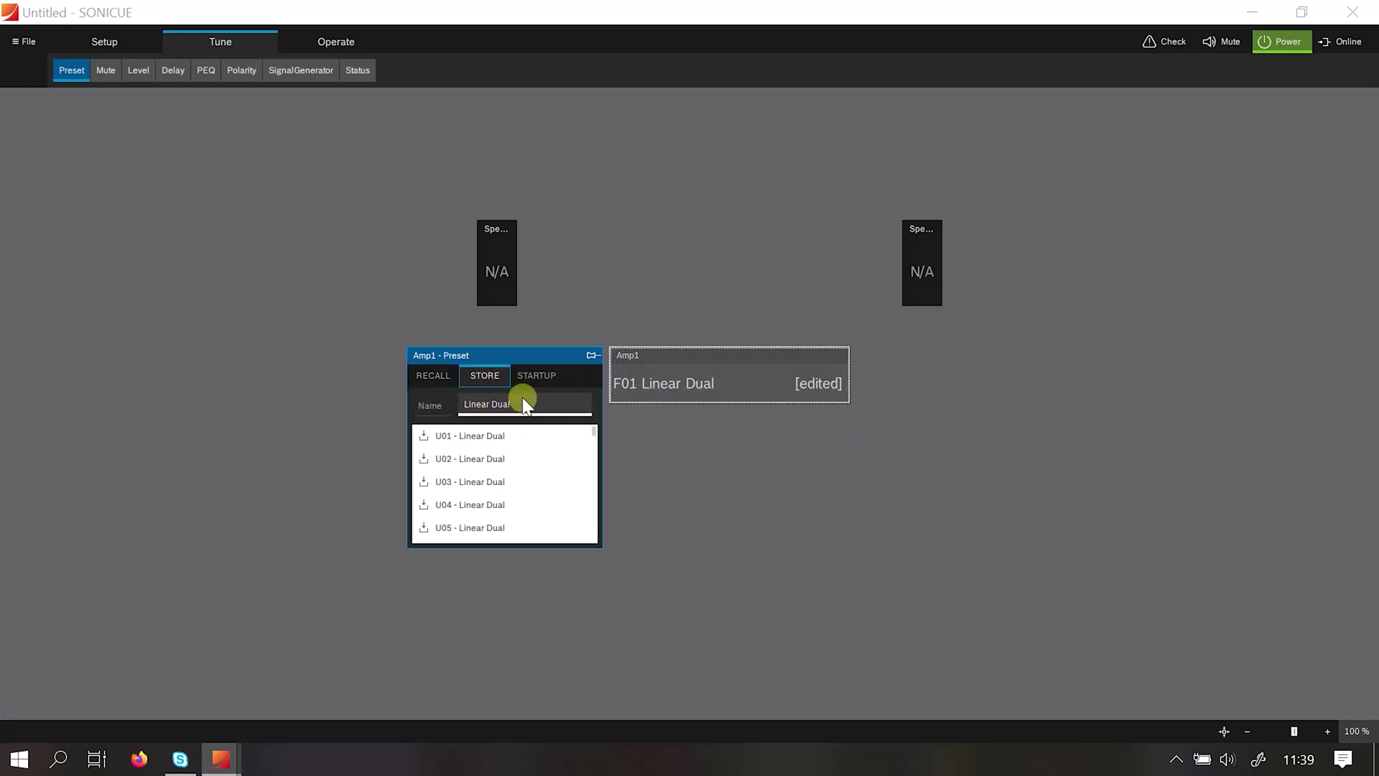
pyautogui.click(507, 410)
pyautogui.press('BackSpace')
pyautogui.press('BackSpace')
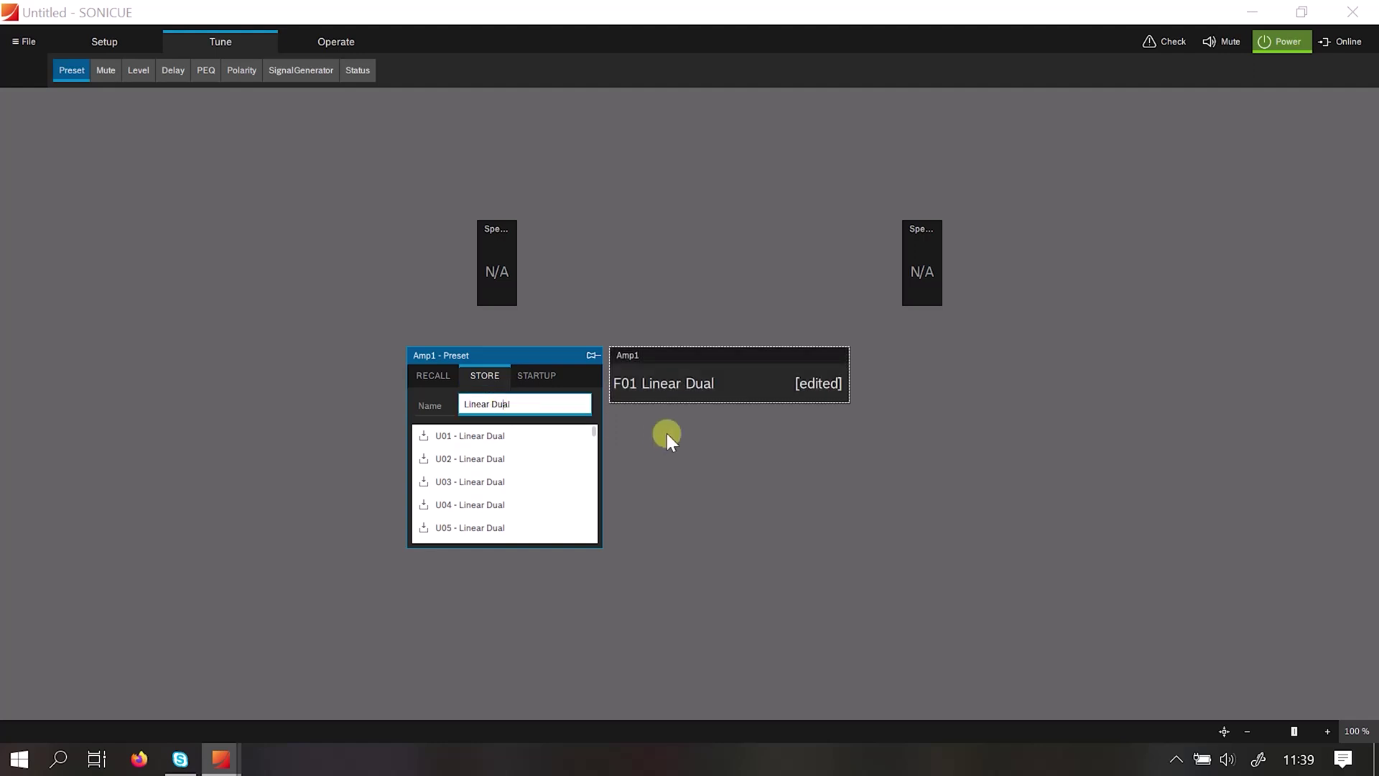
pyautogui.press('BackSpace')
pyautogui.press('BackSpace')
pyautogui.press('BackSpace')
pyautogui.press('BackSpace')
pyautogui.press('BackSpace')
pyautogui.press('BackSpace')
pyautogui.press('BackSpace')
pyautogui.press('BackSpace')
pyautogui.press('BackSpace')
pyautogui.write('Demo 1')
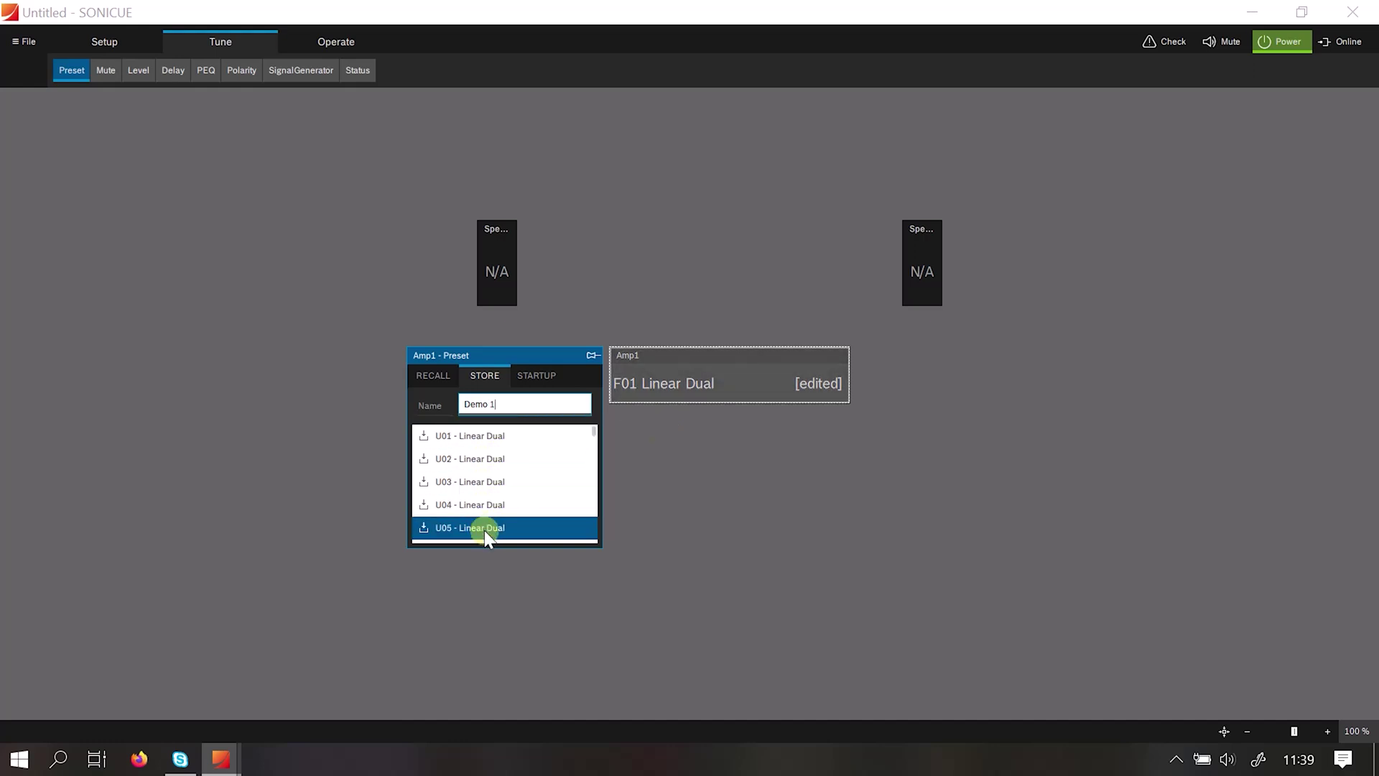
pyautogui.click(480, 437)
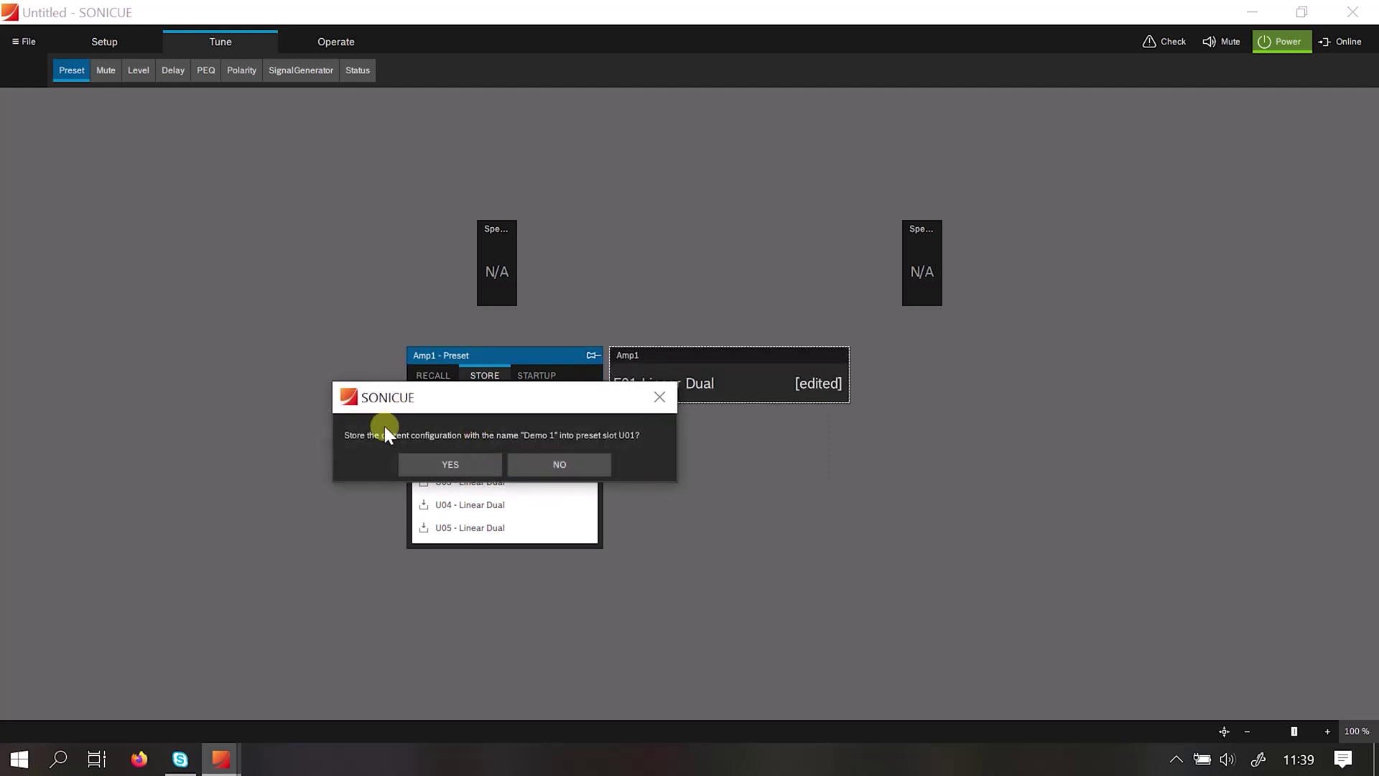
pyautogui.click(425, 467)
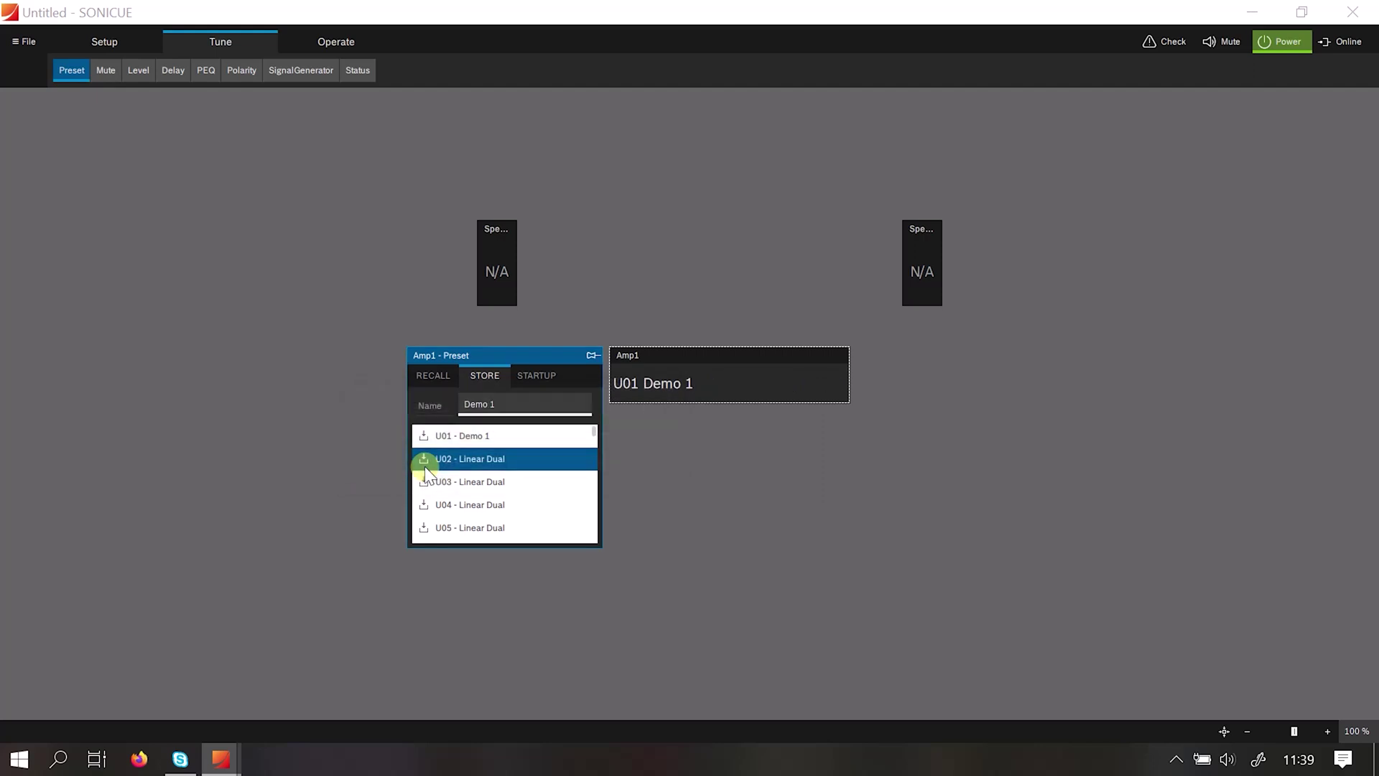
pyautogui.click(522, 348)
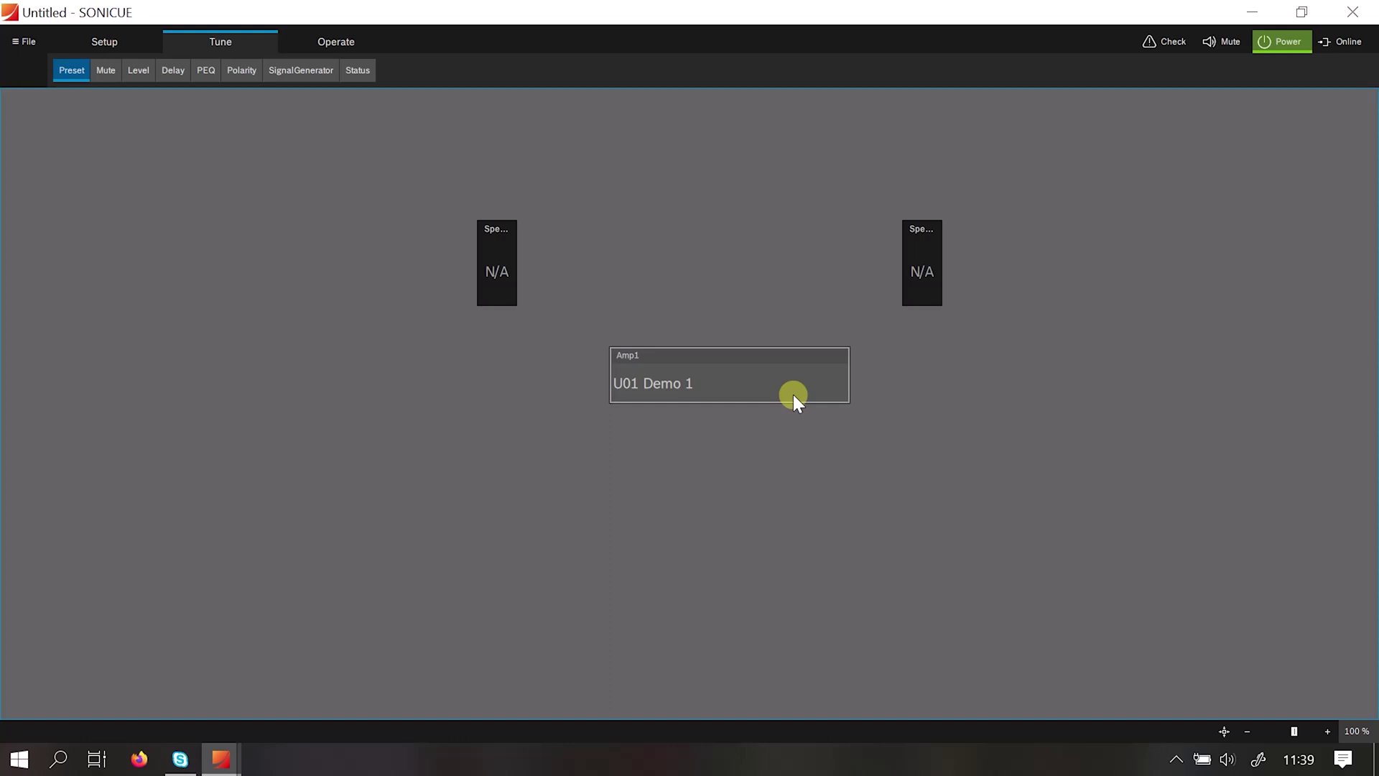
# On the Level page, reset Amp1's master level and drag channel A down to -5.3.
pyautogui.click(138, 72)
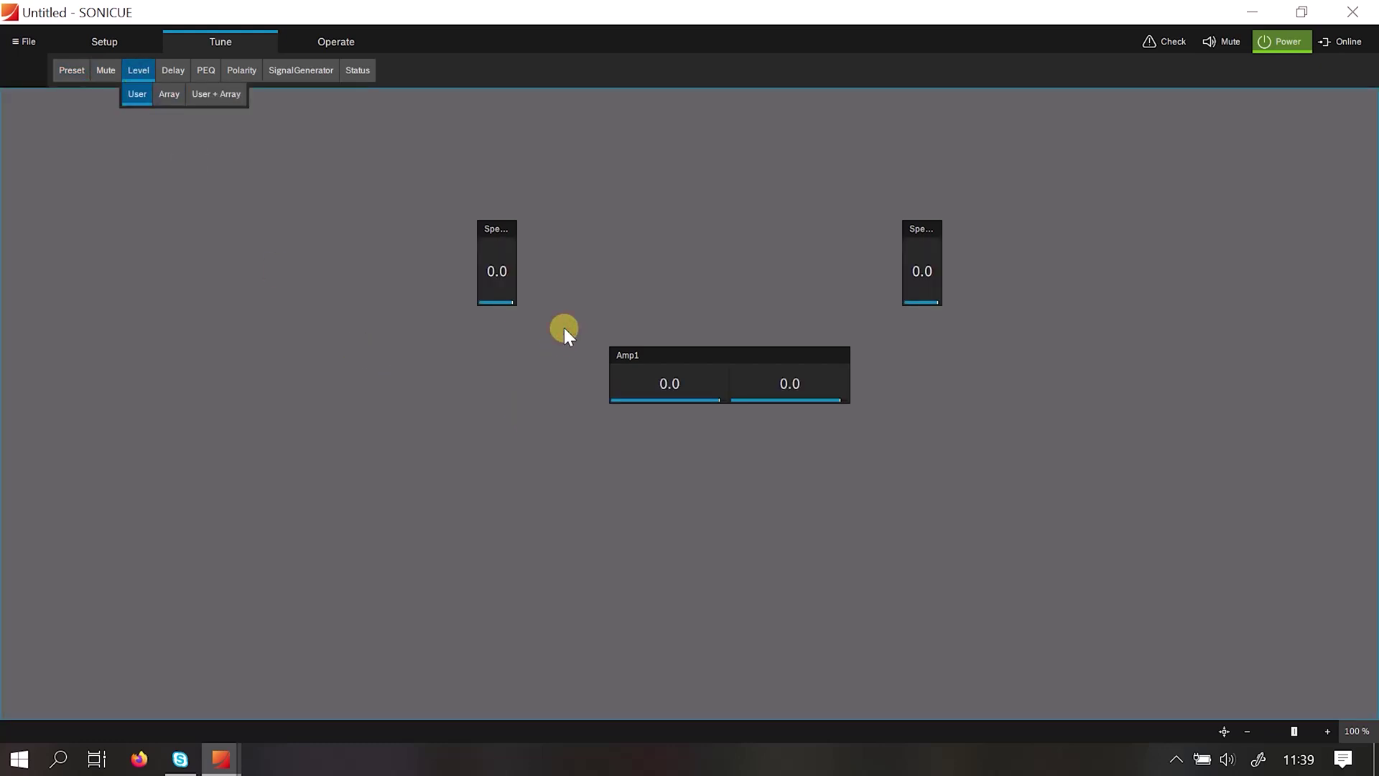
pyautogui.moveTo(563, 328); pyautogui.dragTo(887, 433)
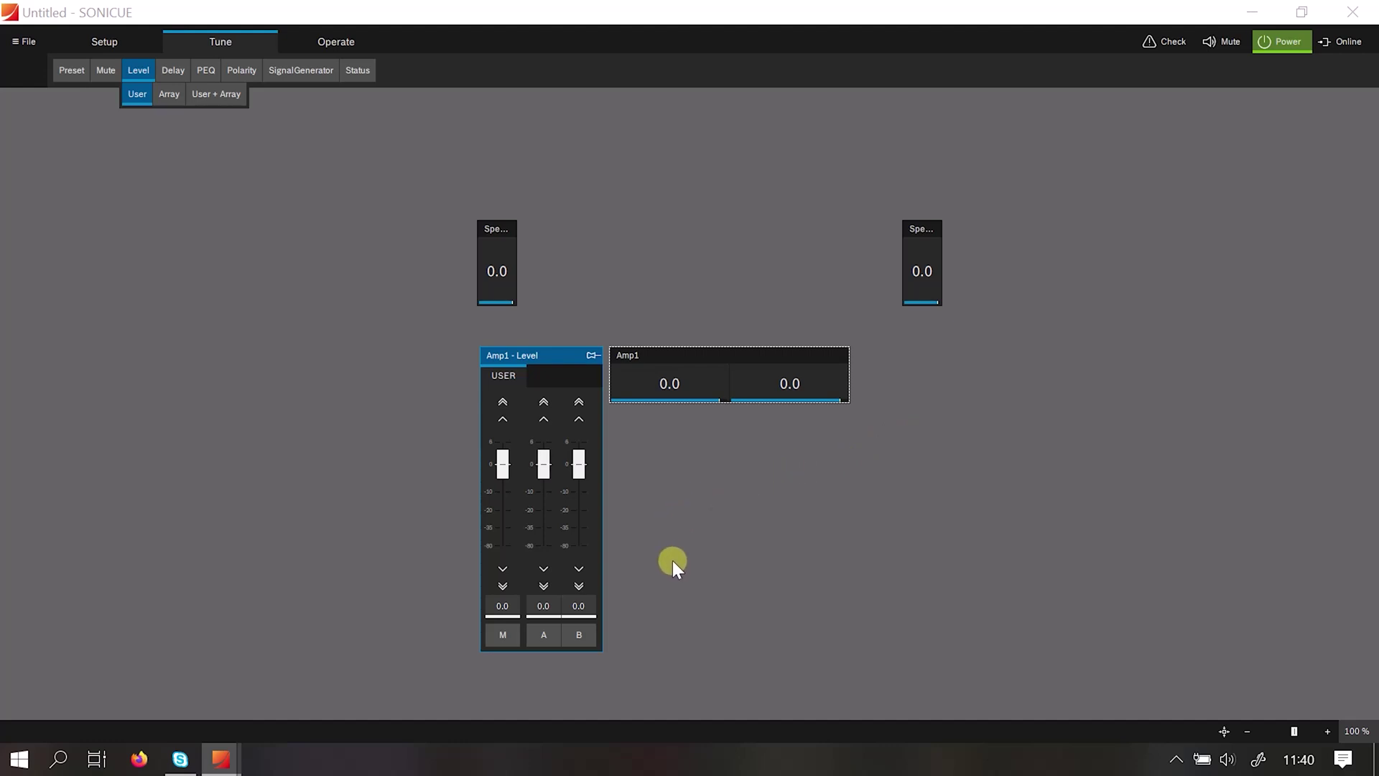
pyautogui.moveTo(501, 467)
pyautogui.mouseDown()
pyautogui.moveTo(502, 490)
pyautogui.moveTo(503, 469)
pyautogui.mouseUp()
pyautogui.doubleClick(503, 467)
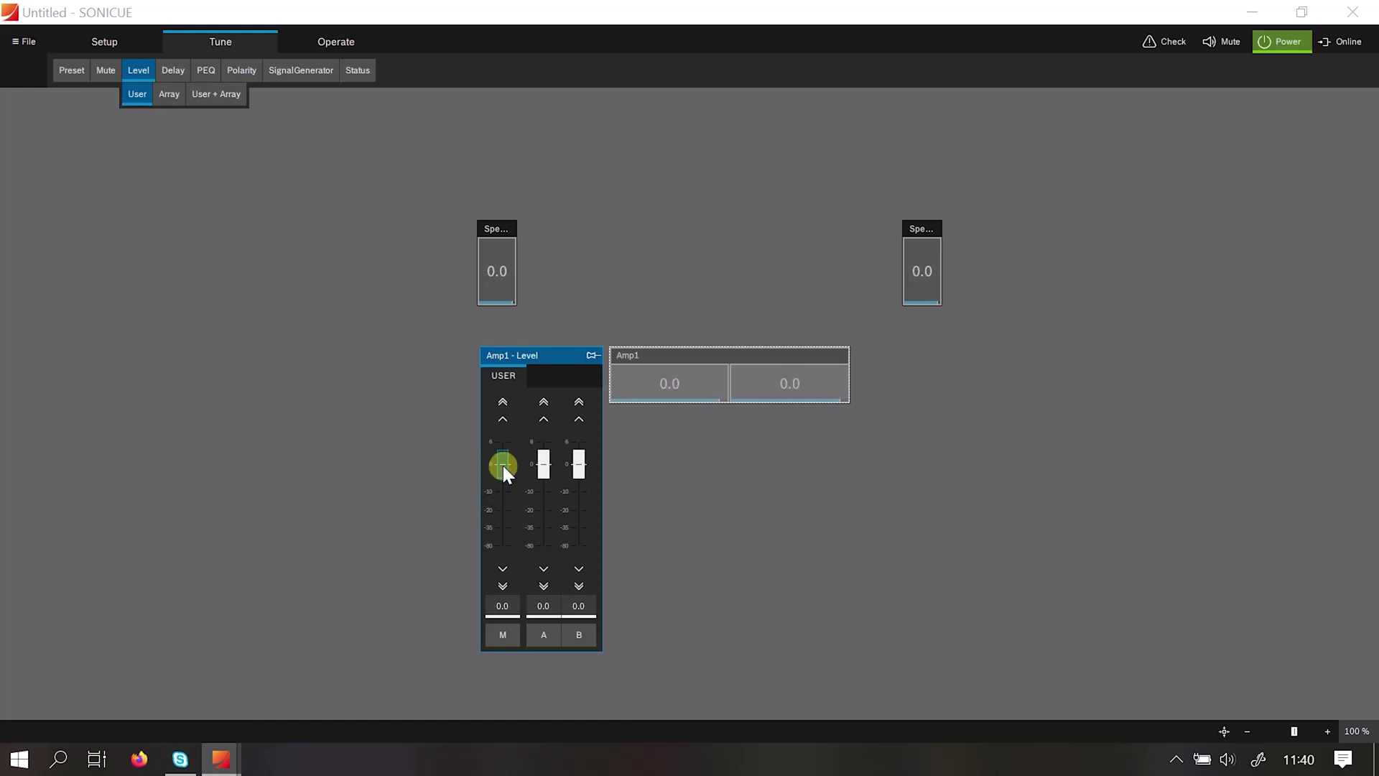
pyautogui.click(543, 464)
pyautogui.moveTo(544, 466); pyautogui.dragTo(545, 482)
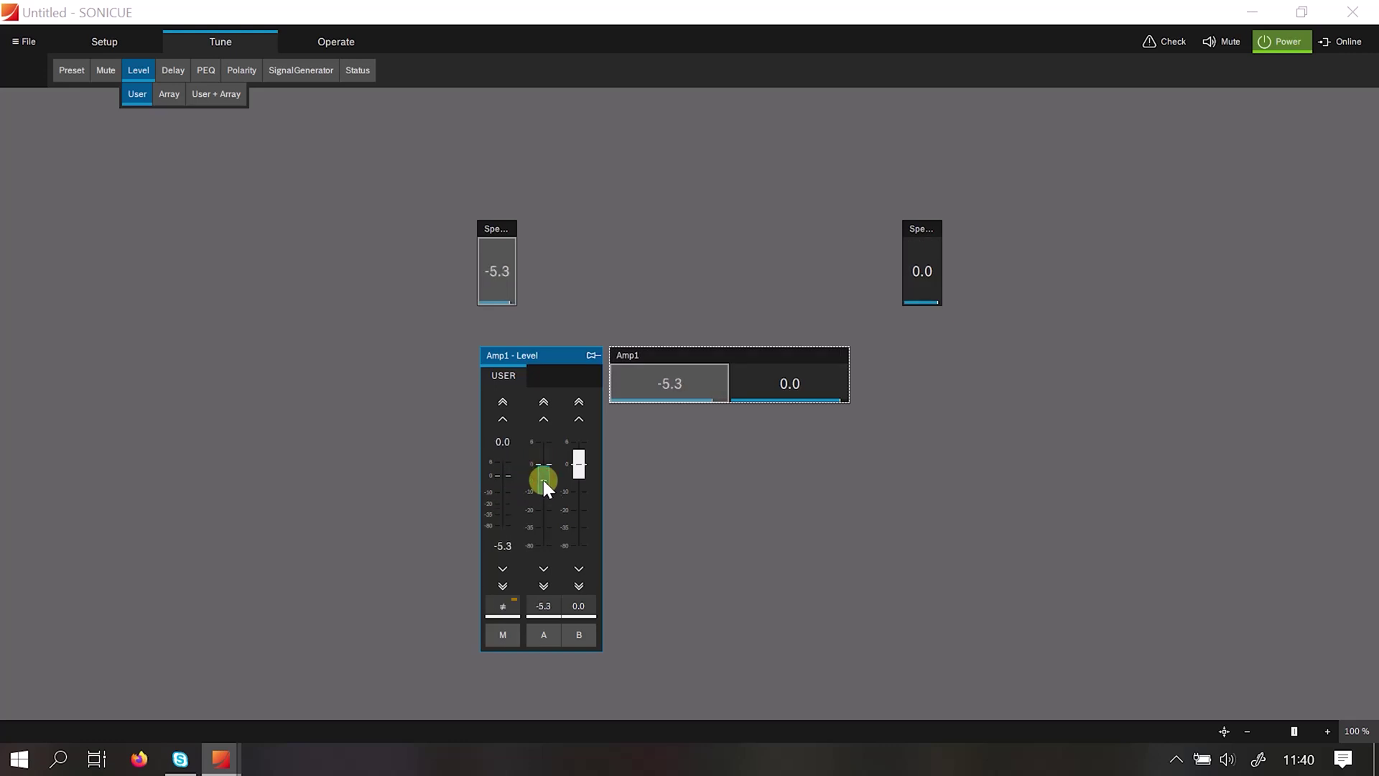
# Lower Amp1's master level in small steps with the down arrow.
pyautogui.click(506, 477)
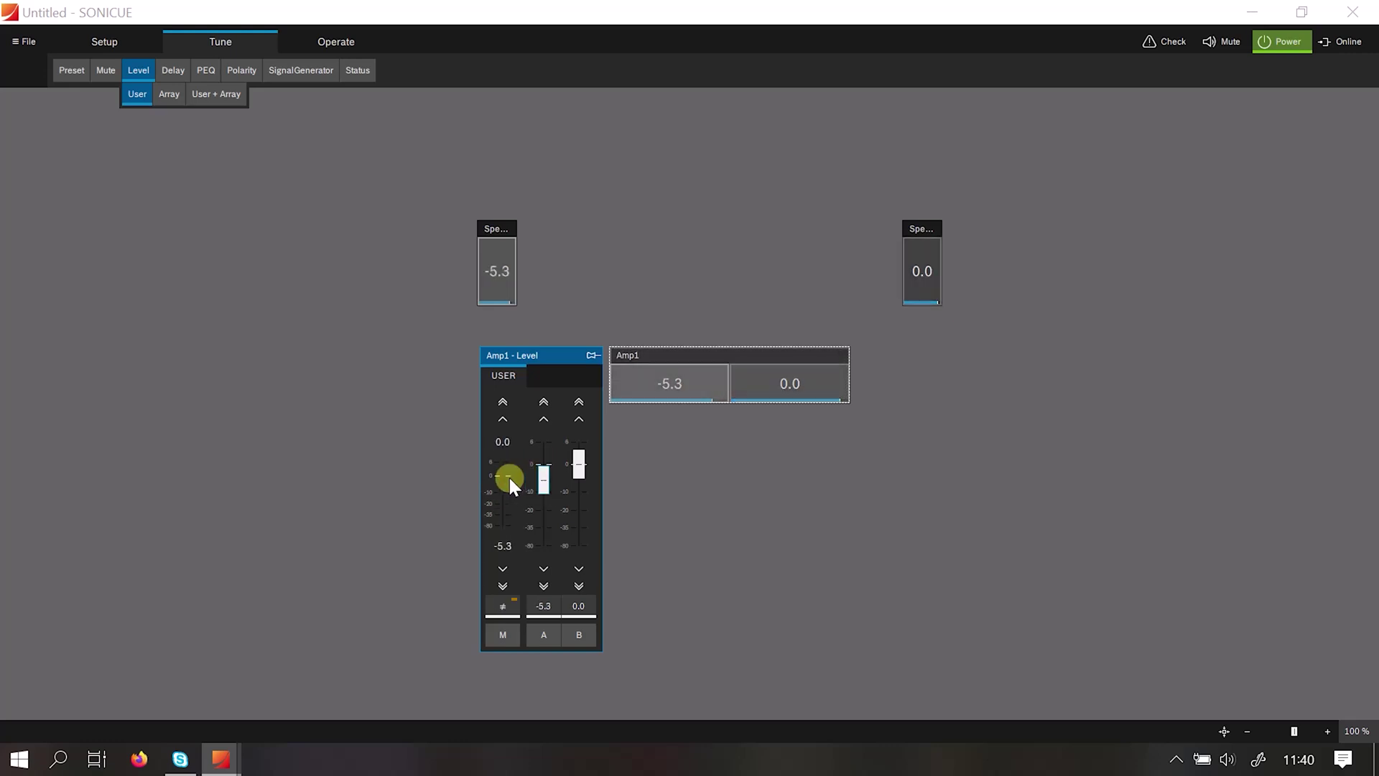
pyautogui.click(502, 569)
pyautogui.click(502, 570)
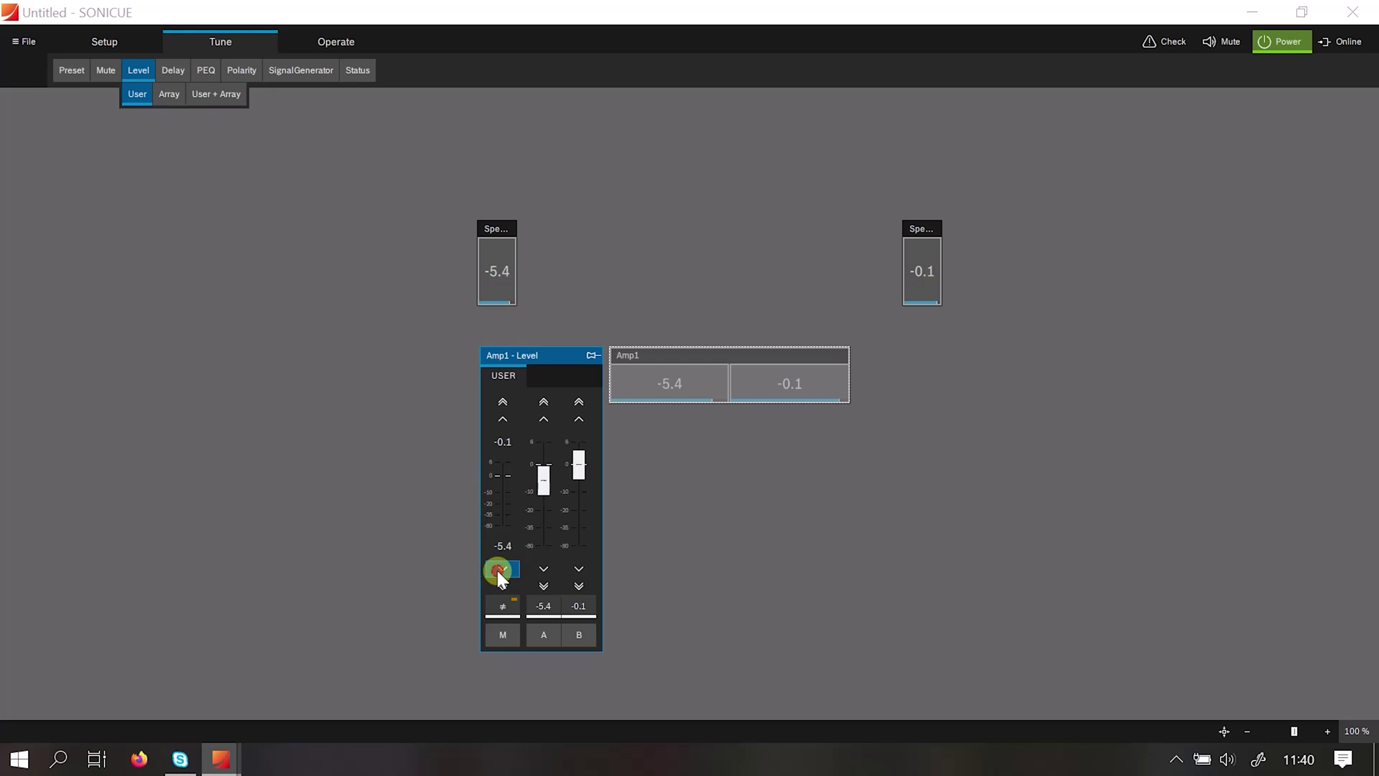
pyautogui.click(502, 569)
pyautogui.click(503, 570)
pyautogui.click(502, 570)
pyautogui.click(497, 570)
pyautogui.click(497, 570)
pyautogui.click(497, 570)
pyautogui.click(497, 570)
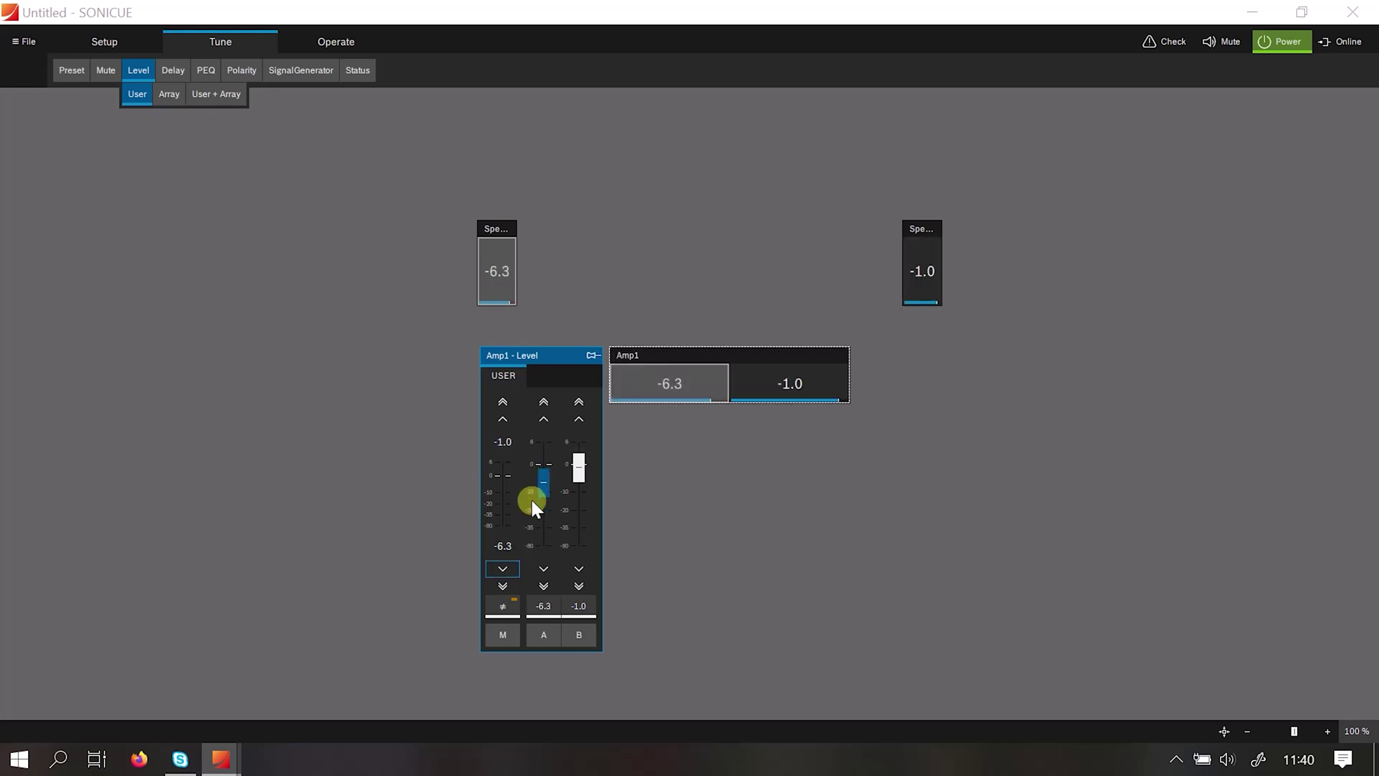
# Bring channel A and the master level back to 0.0 dB and close the level panel.
pyautogui.moveTo(543, 486); pyautogui.dragTo(540, 475)
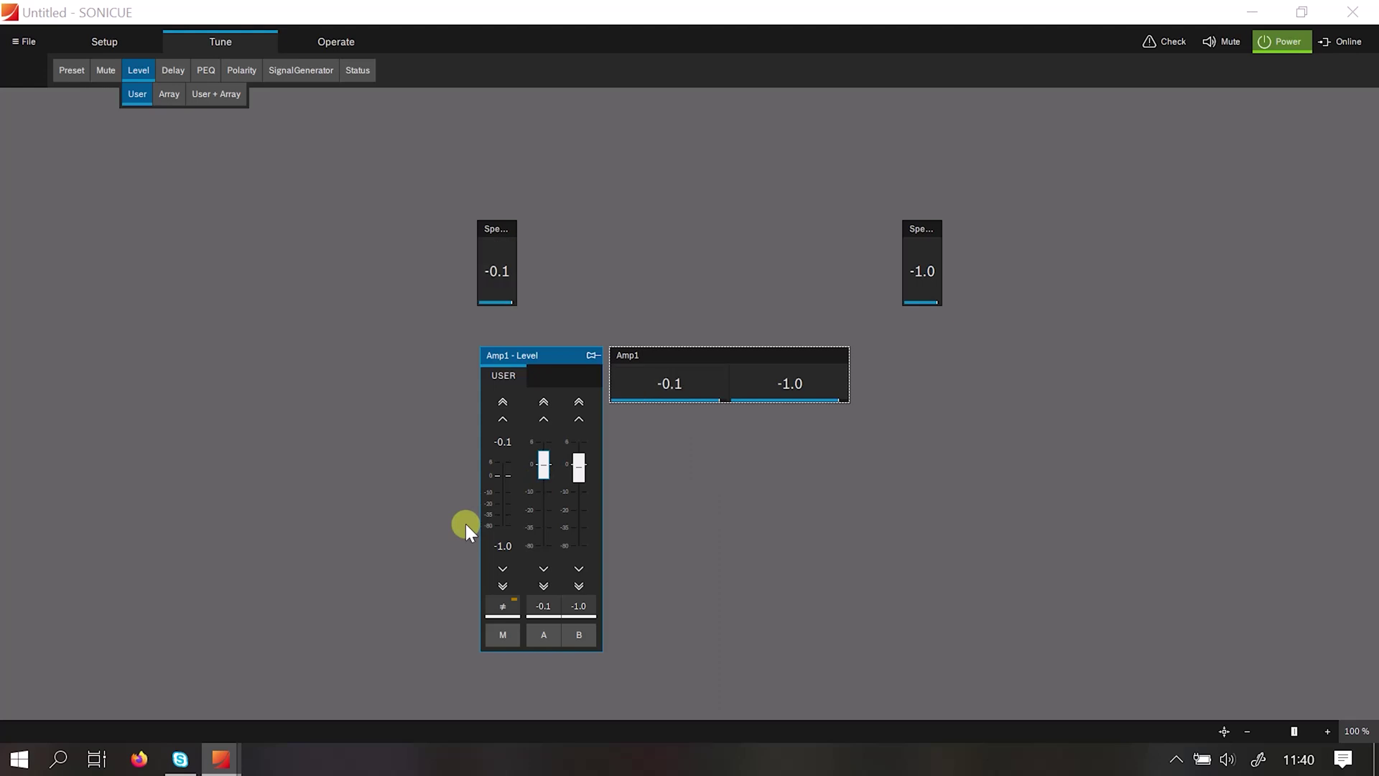
pyautogui.click(544, 419)
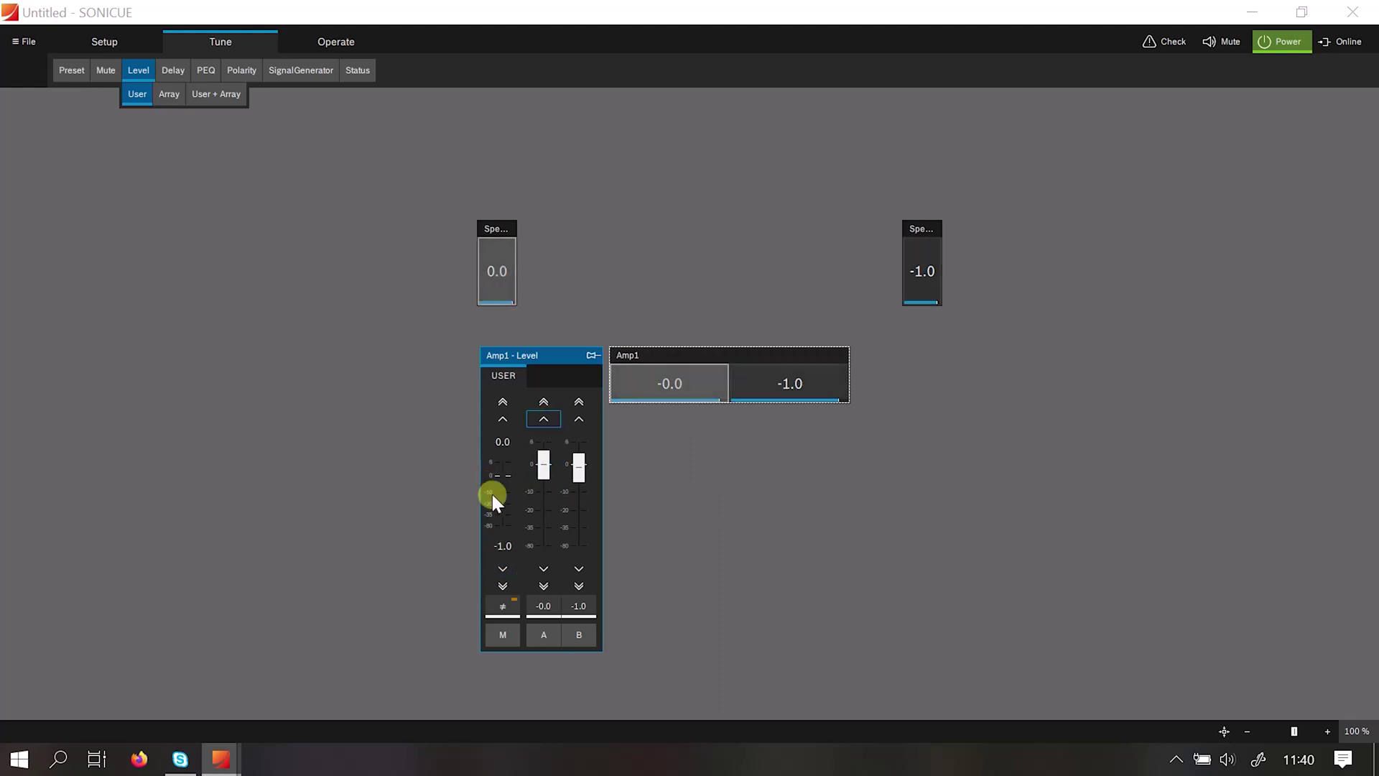
pyautogui.moveTo(501, 554); pyautogui.dragTo(494, 468)
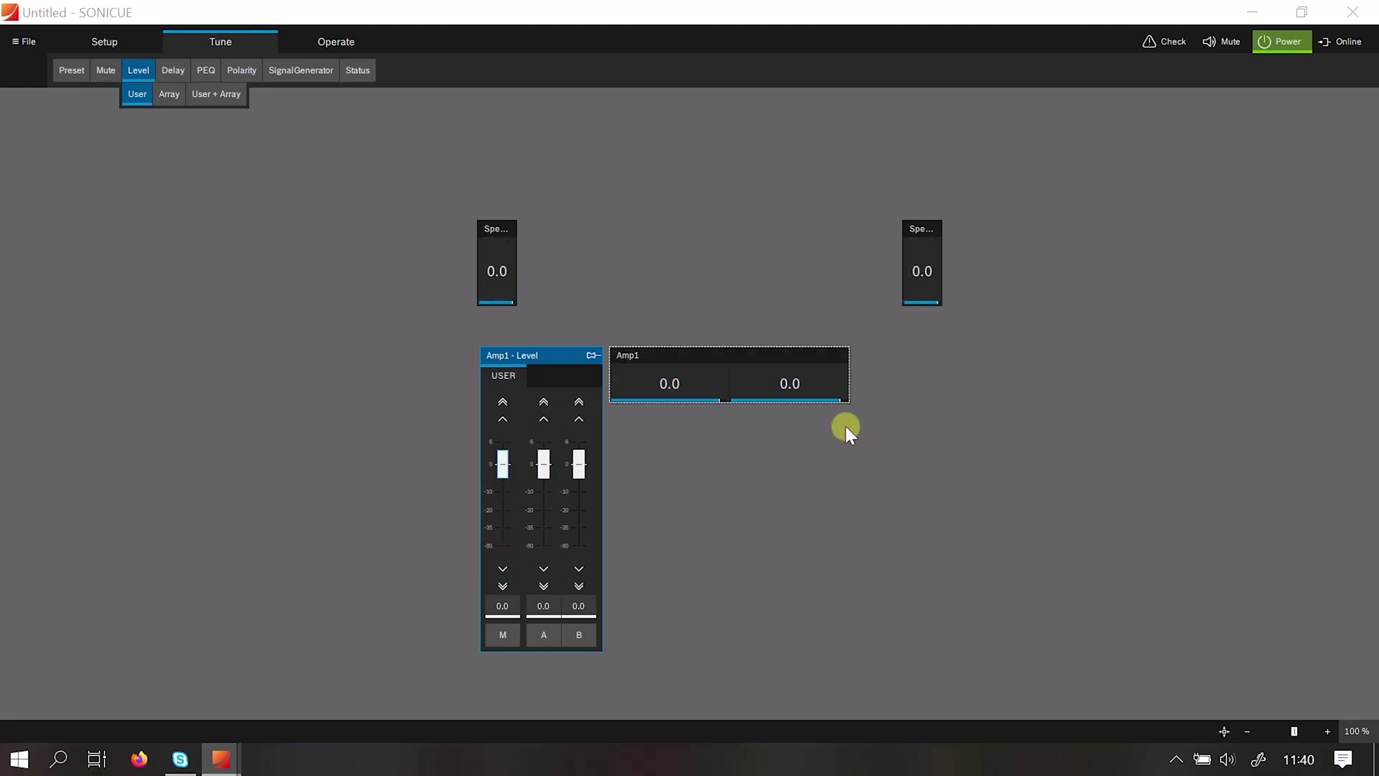
pyautogui.click(709, 502)
# On the Delay page, confirm Amp1's delays read 0.00 ms, then go to PEQ.
pyautogui.click(172, 70)
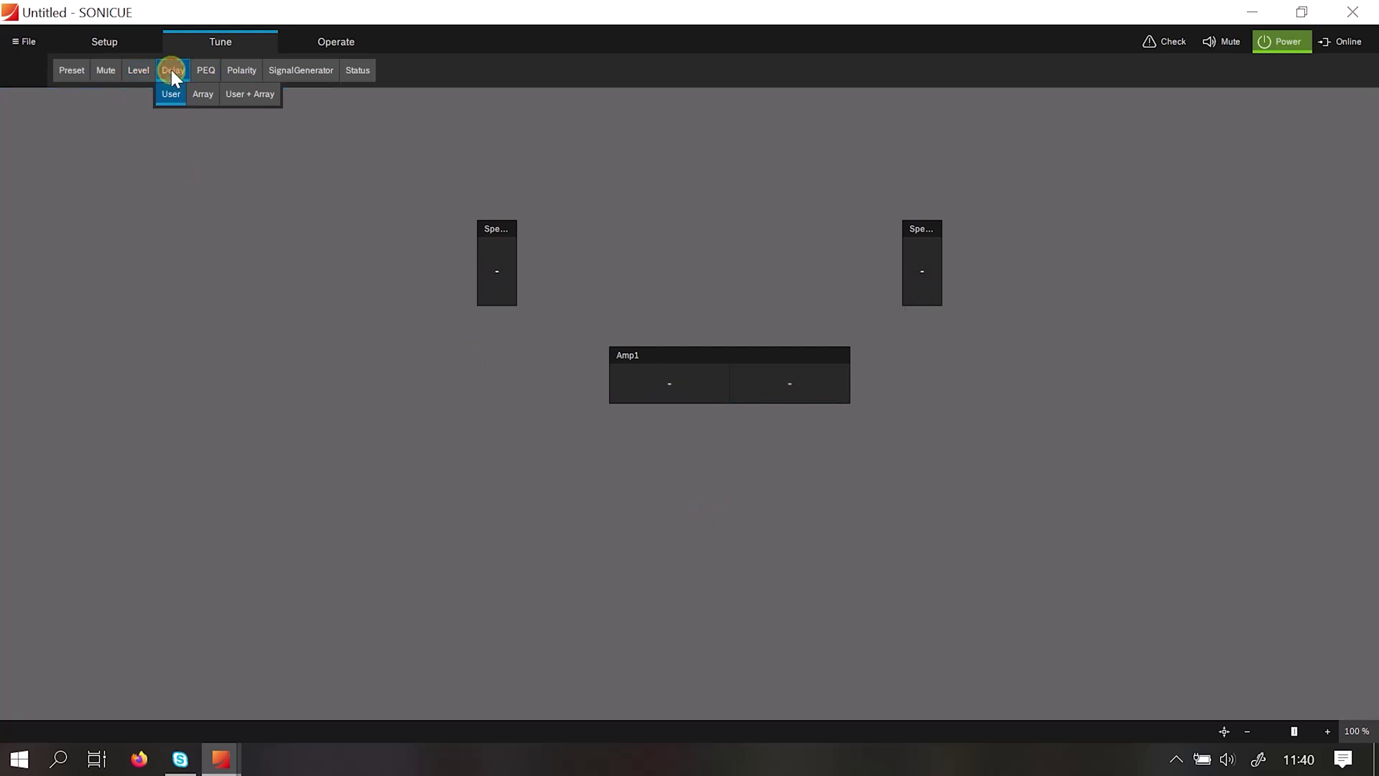
pyautogui.moveTo(582, 323); pyautogui.dragTo(881, 445)
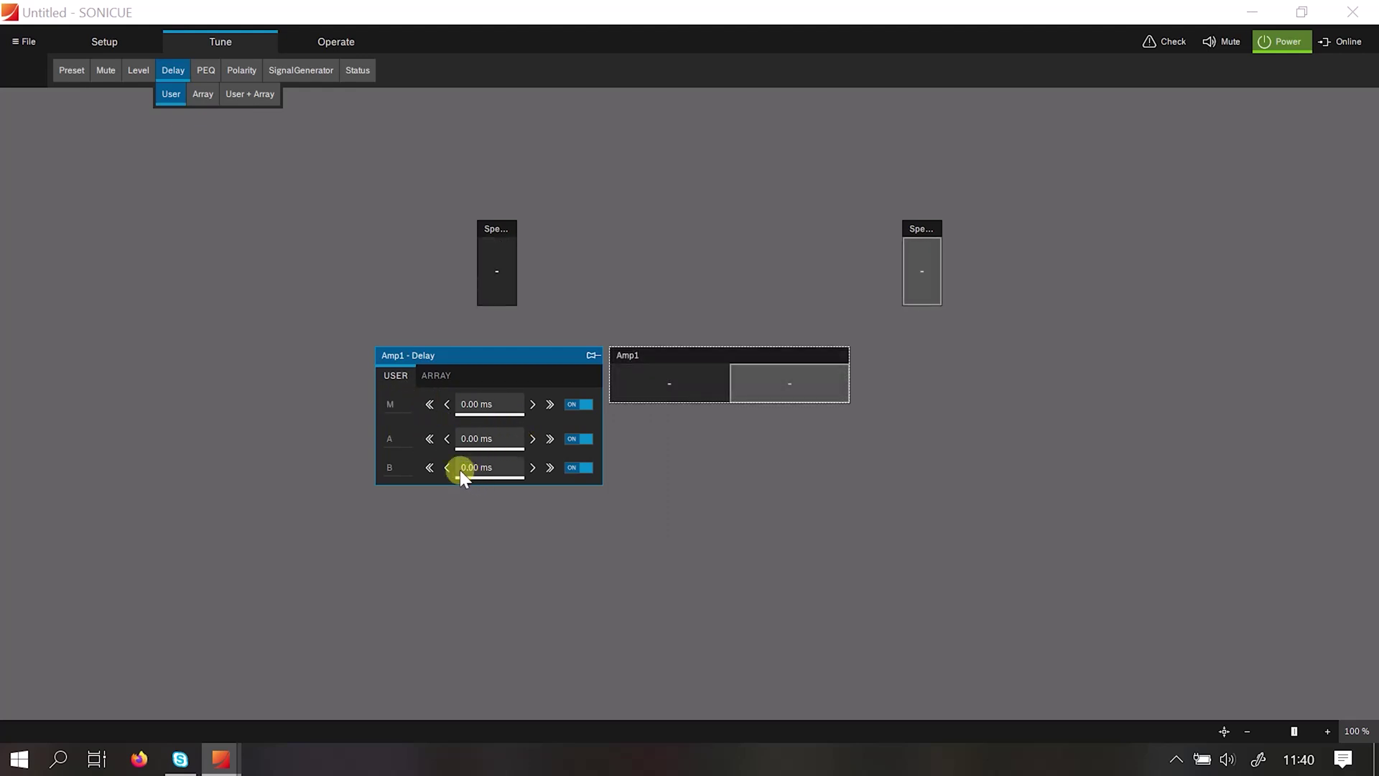
pyautogui.click(243, 234)
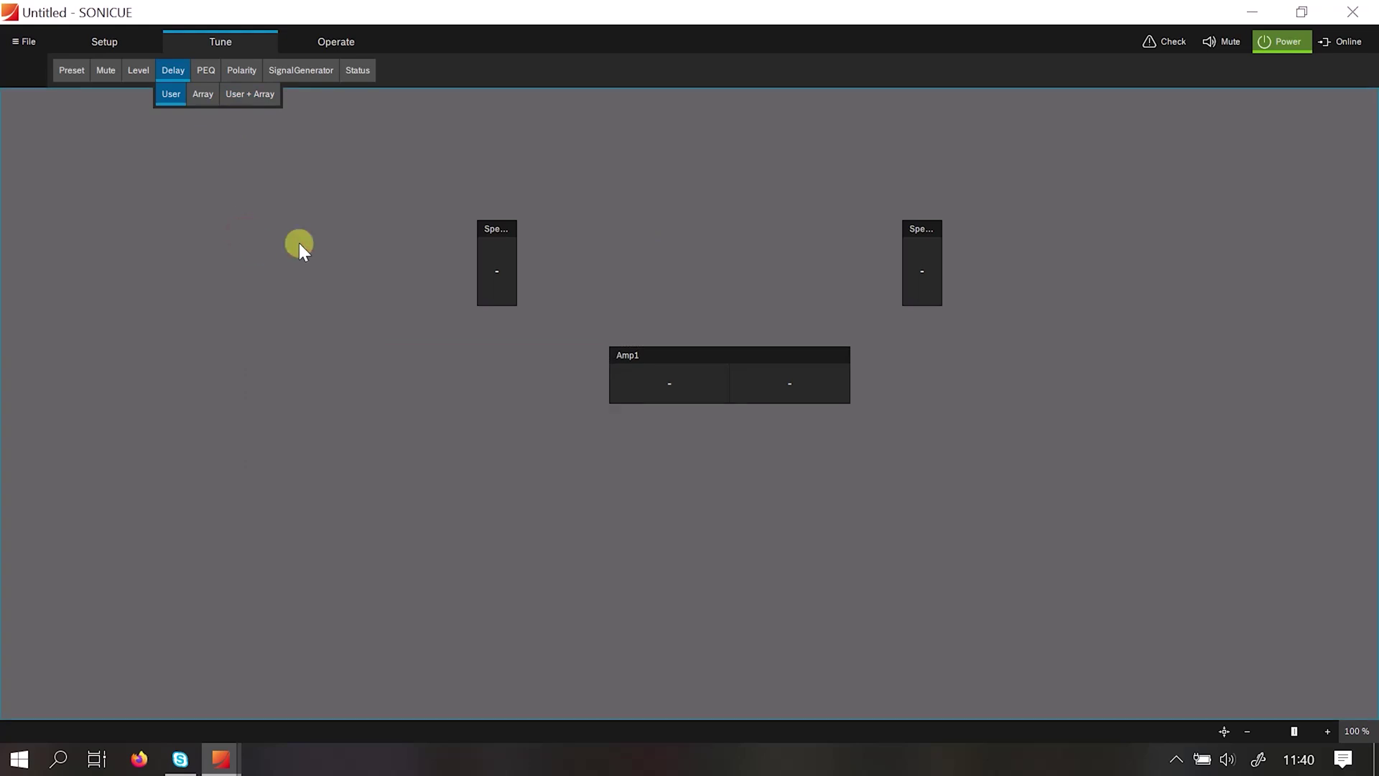
pyautogui.click(205, 69)
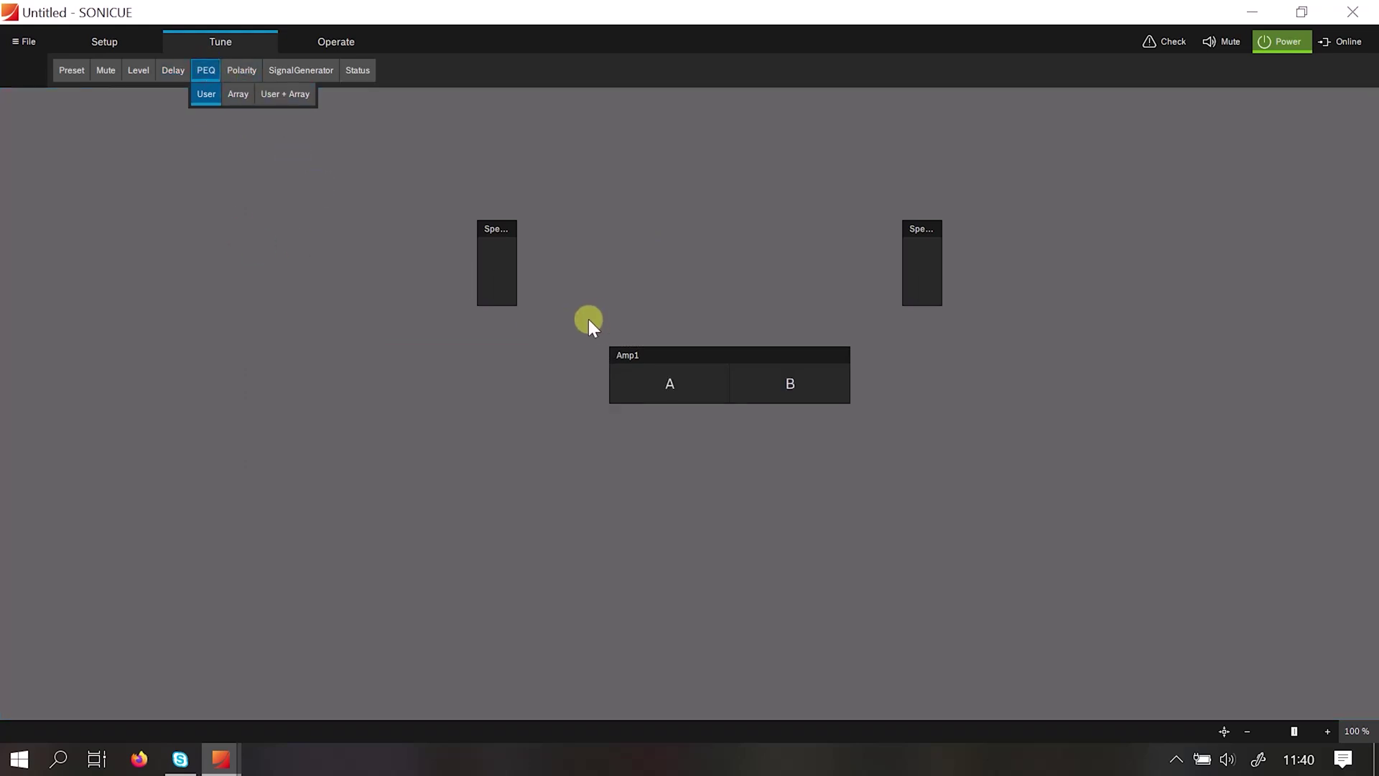
# Select Amp1 to show its PEQ settings and browse the available filter types.
pyautogui.moveTo(588, 319); pyautogui.dragTo(871, 439)
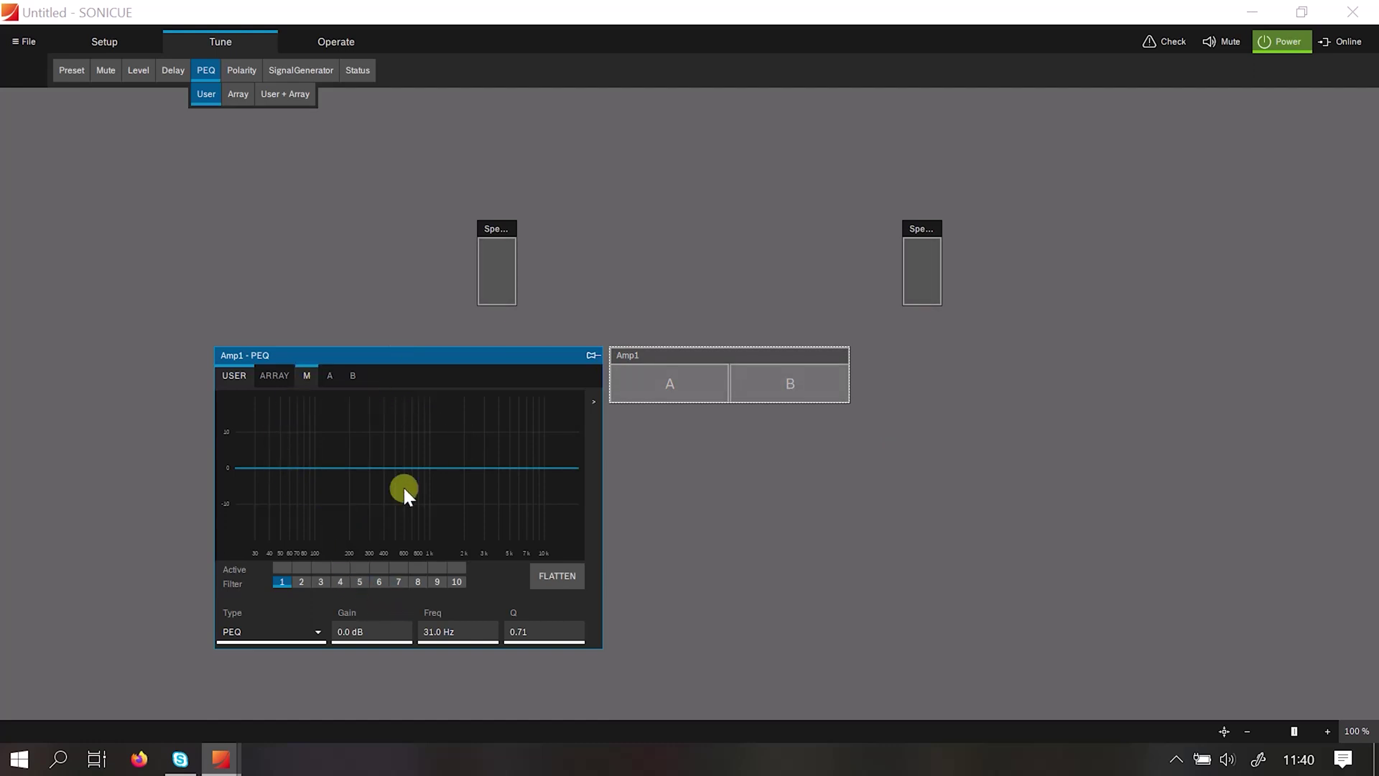
pyautogui.click(308, 635)
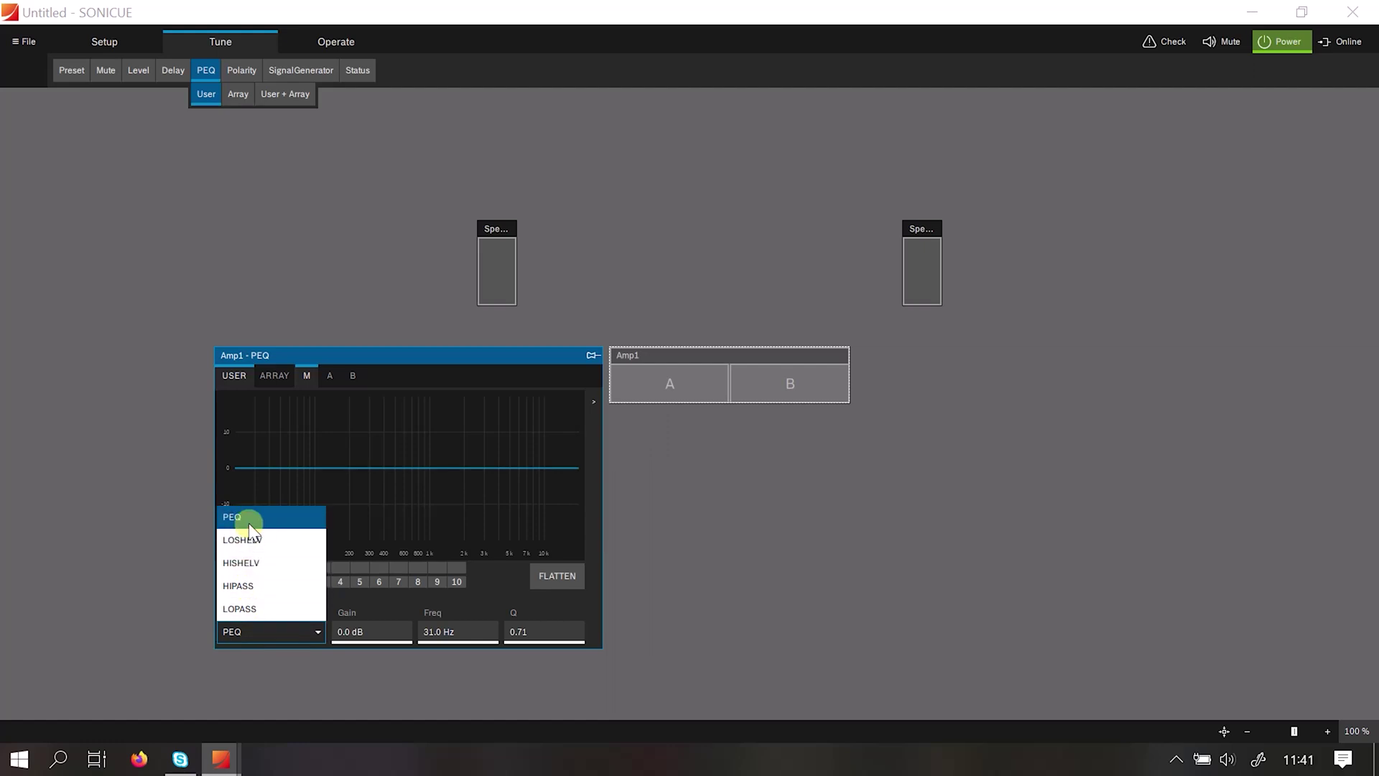
pyautogui.click(302, 302)
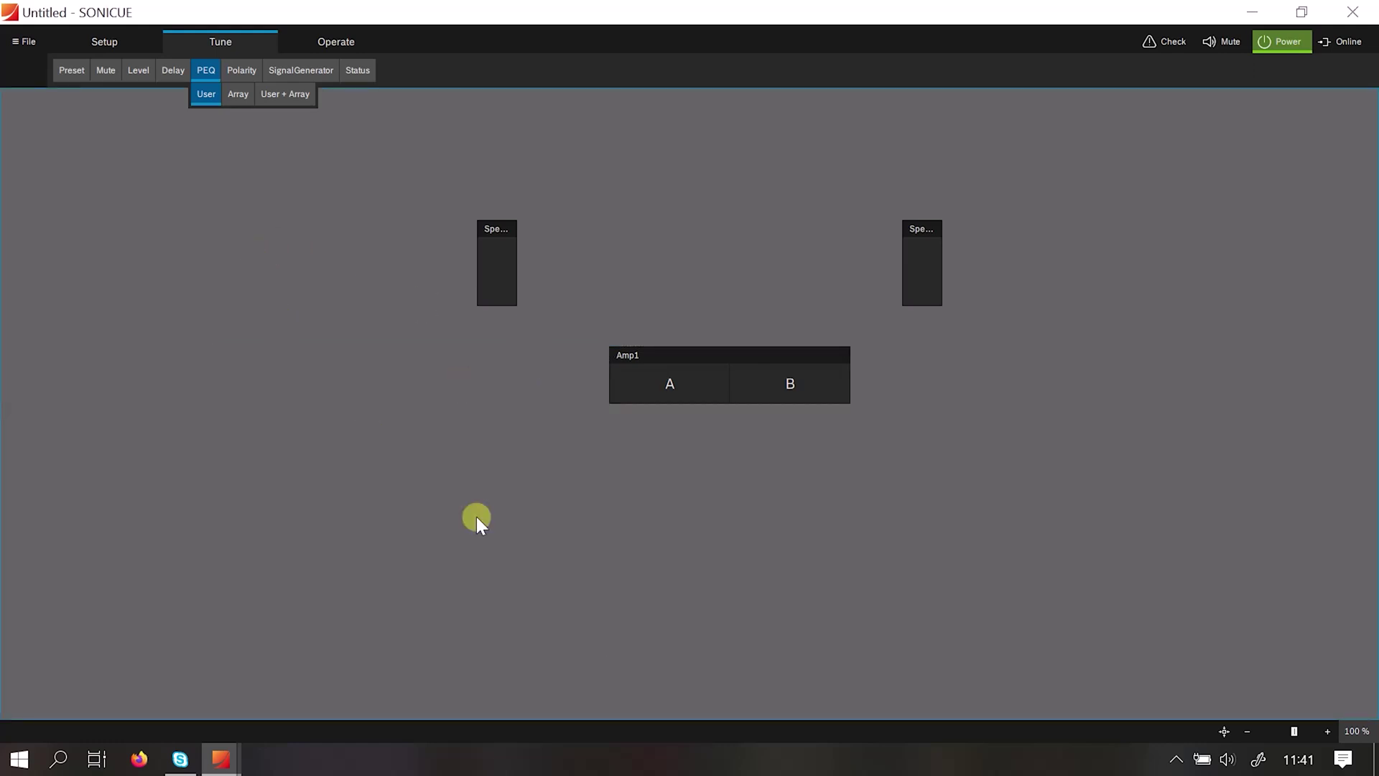
pyautogui.moveTo(554, 334); pyautogui.dragTo(895, 448)
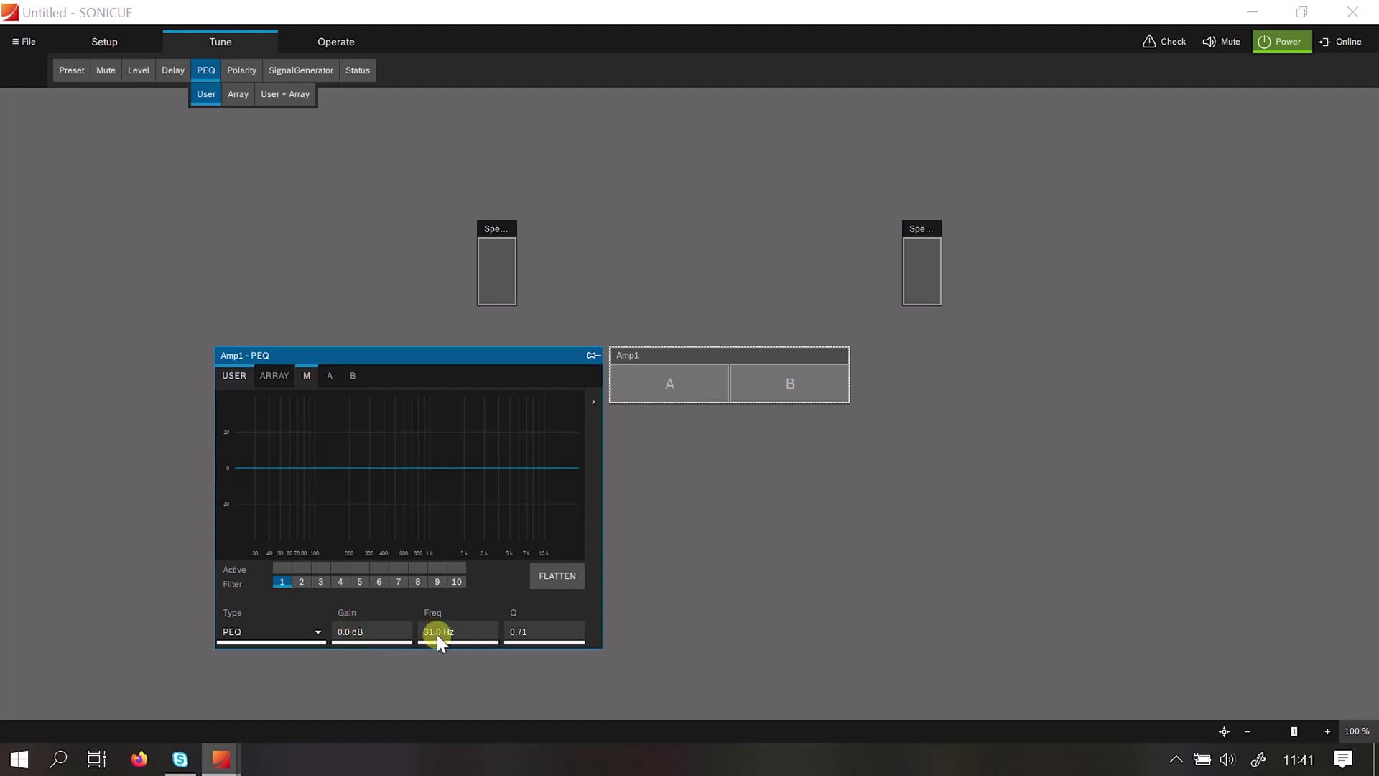
# Activate Amp1 PEQ filters 1, 3, 5 and 7.
pyautogui.click(282, 570)
pyautogui.click(318, 570)
pyautogui.click(359, 569)
pyautogui.click(398, 569)
# Boost filter 7 to 7.5 dB near 4.8 kHz and cut filter 3 to -4.7 dB, then flatten to 0 dB.
pyautogui.moveTo(464, 466); pyautogui.dragTo(507, 441)
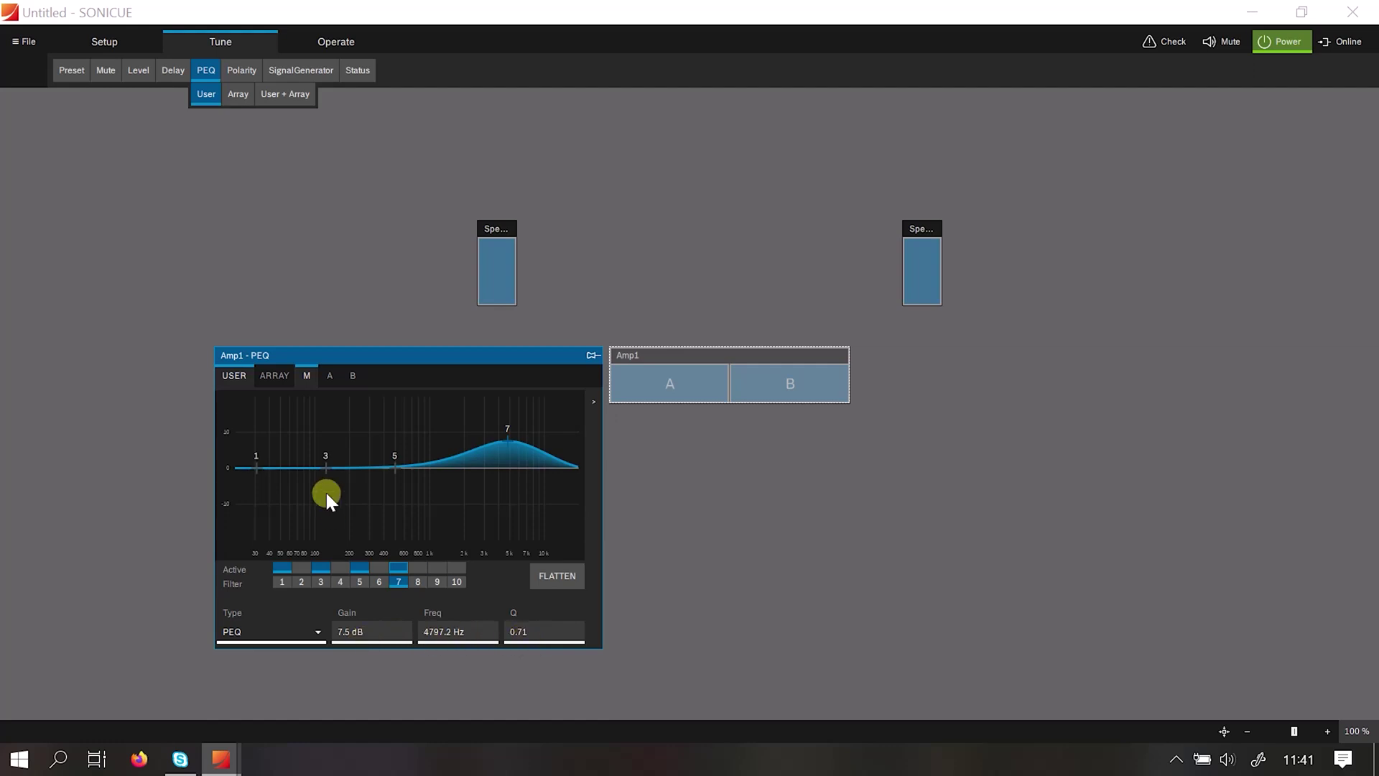
pyautogui.moveTo(325, 467); pyautogui.dragTo(324, 483)
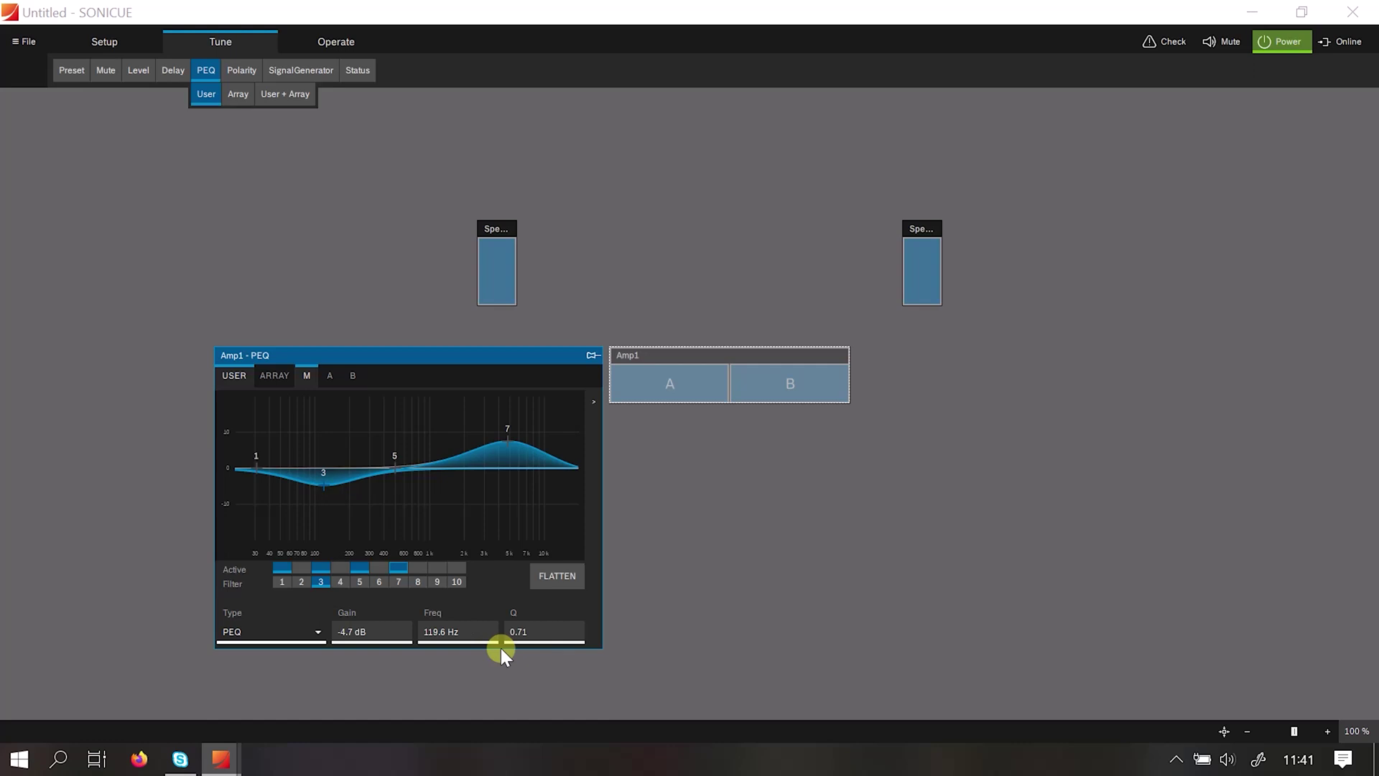
pyautogui.click(563, 576)
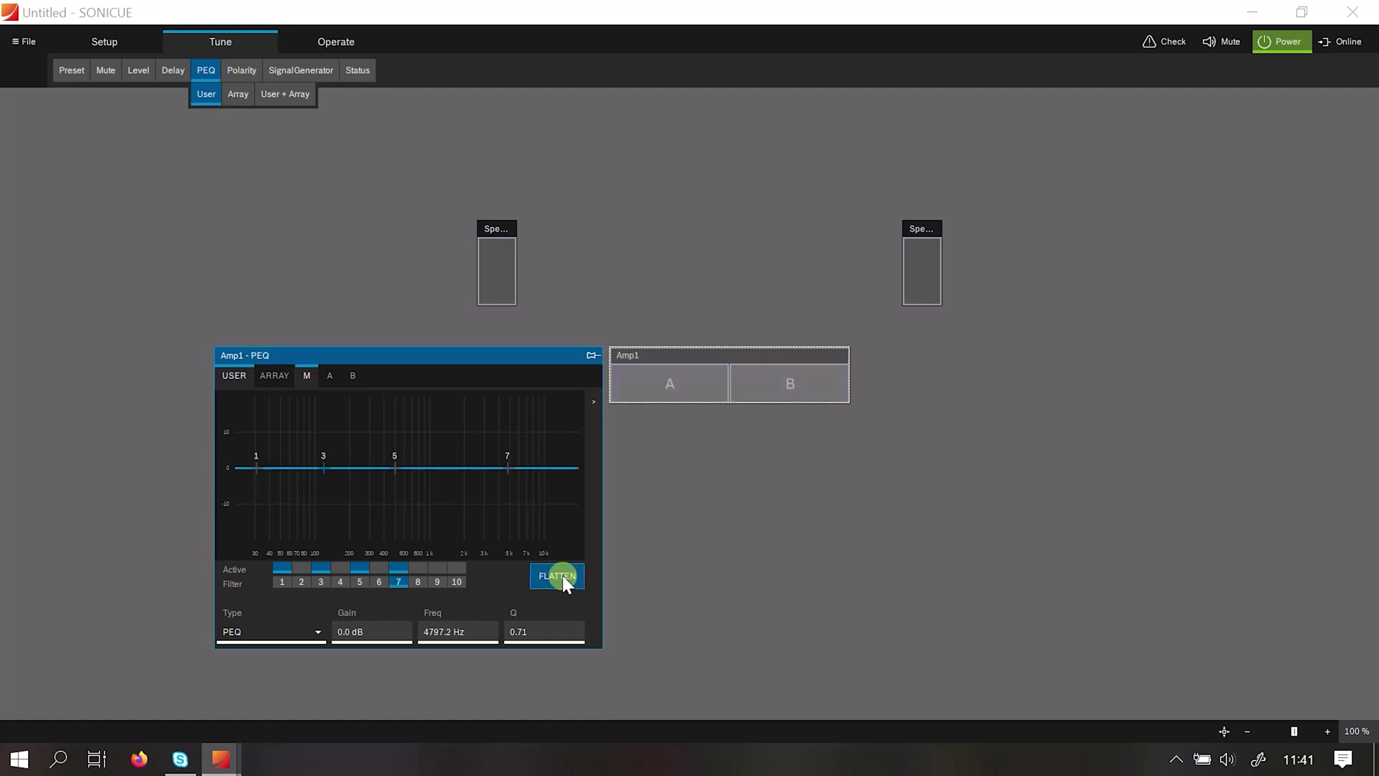
pyautogui.click(220, 293)
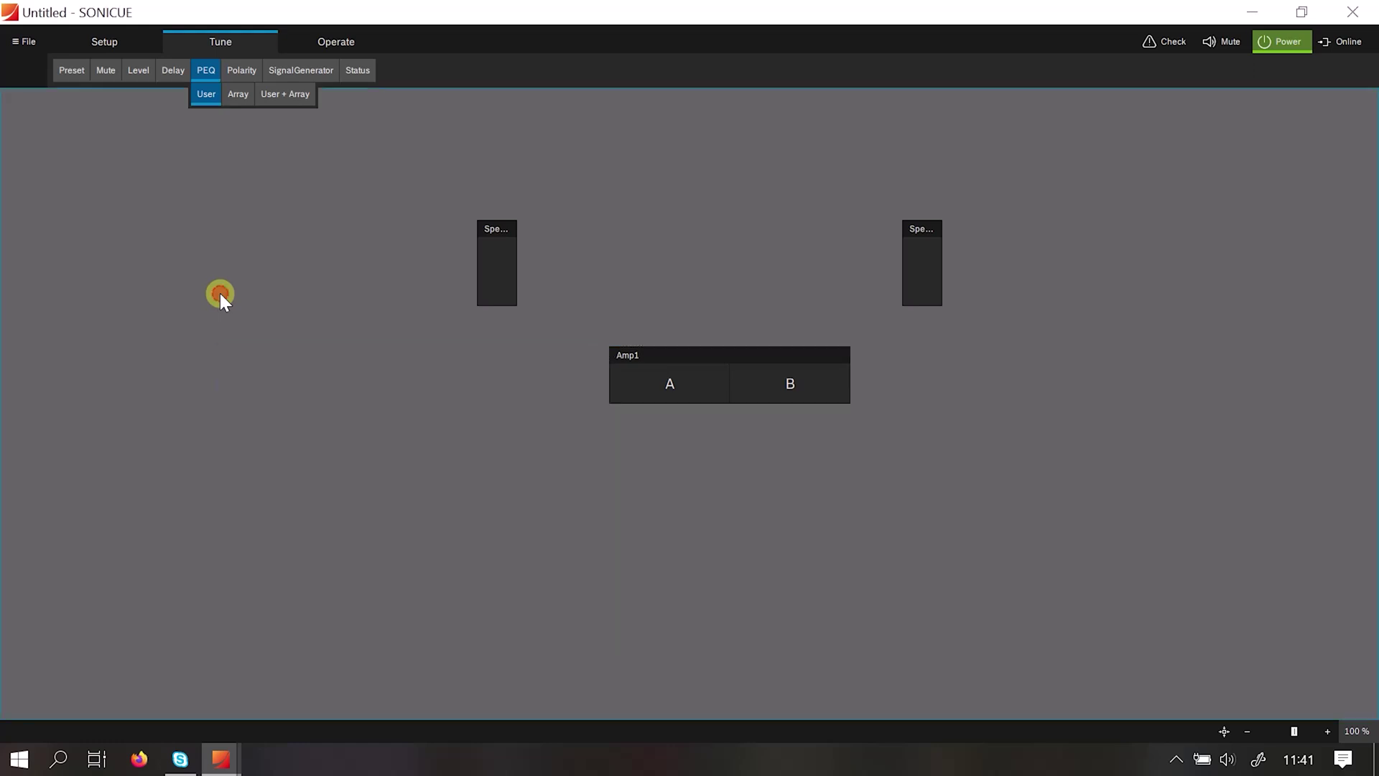
# In the Operate view, mute and unmute the left speaker on channel A, then the right speaker on channel B.
pyautogui.click(332, 41)
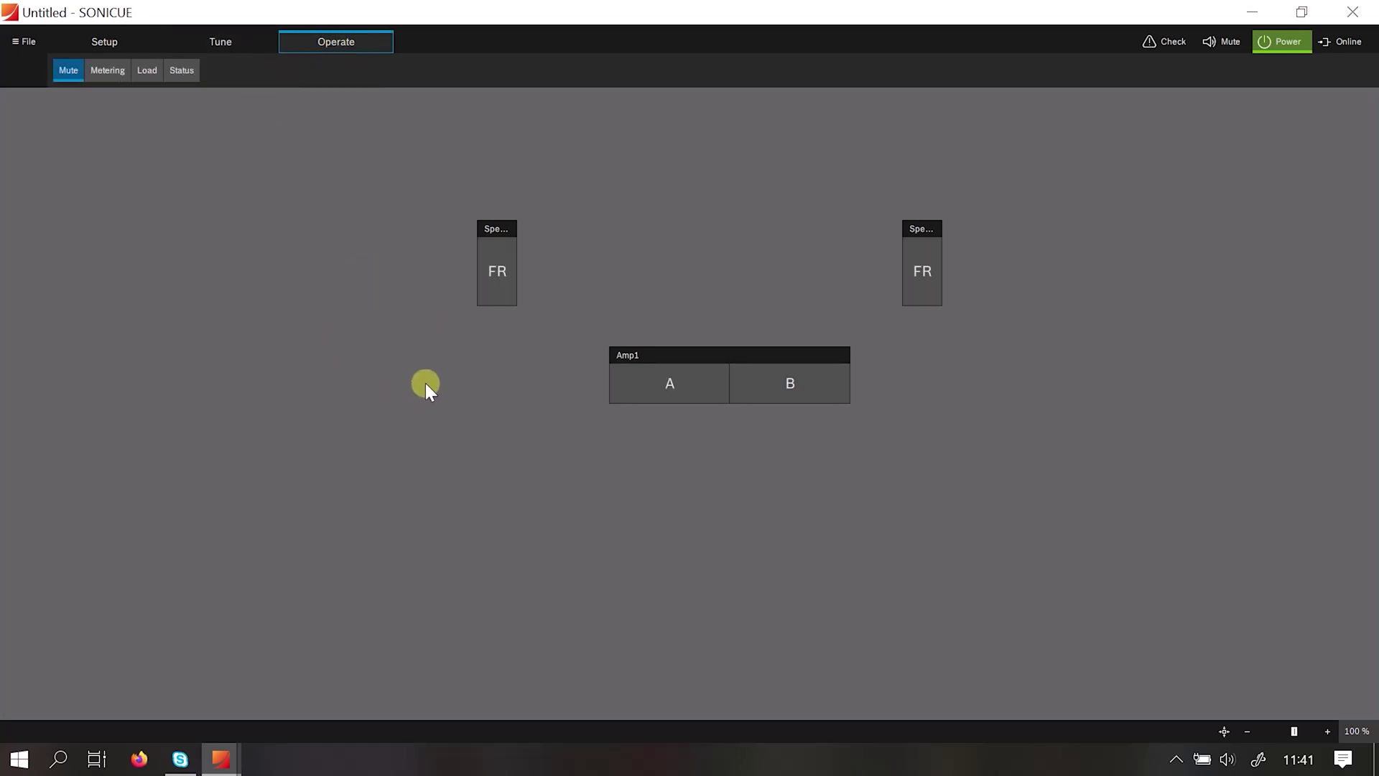
pyautogui.click(489, 269)
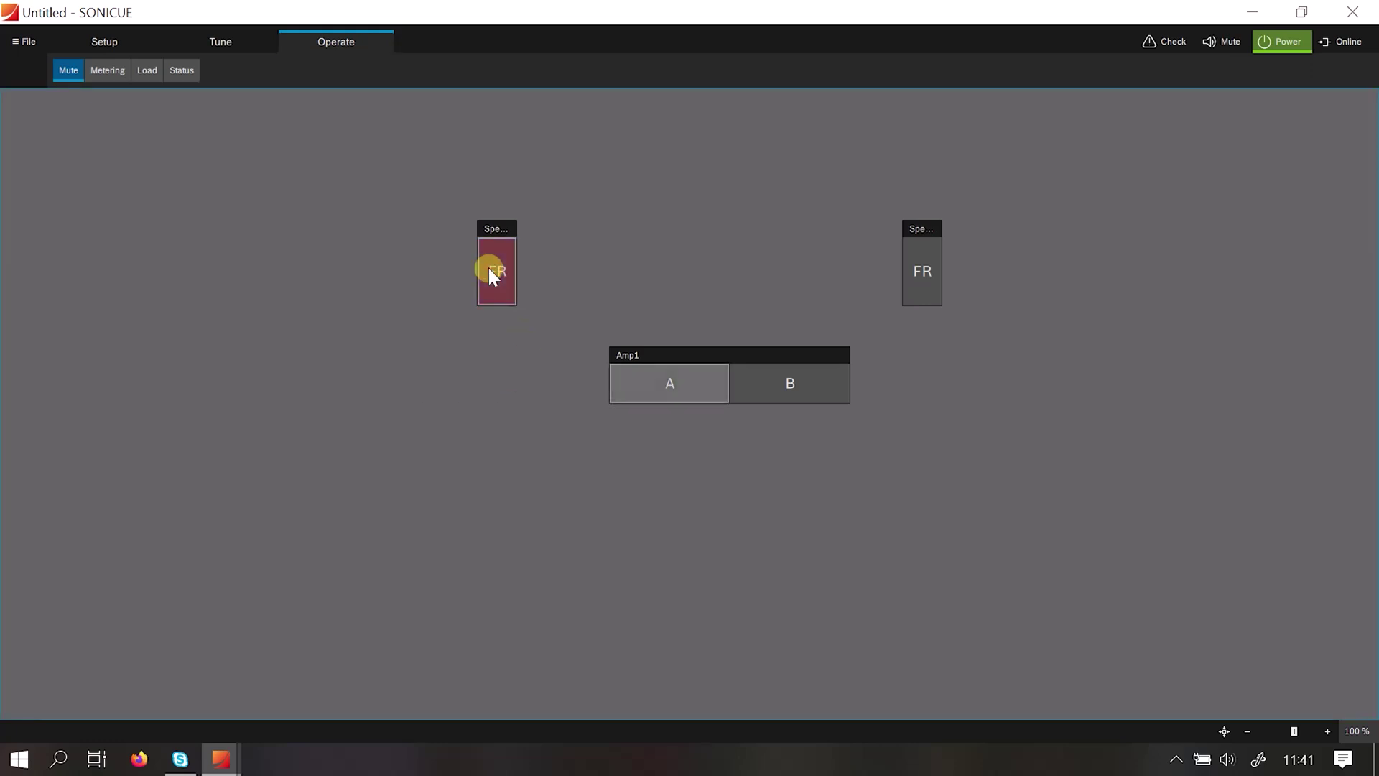
pyautogui.click(489, 269)
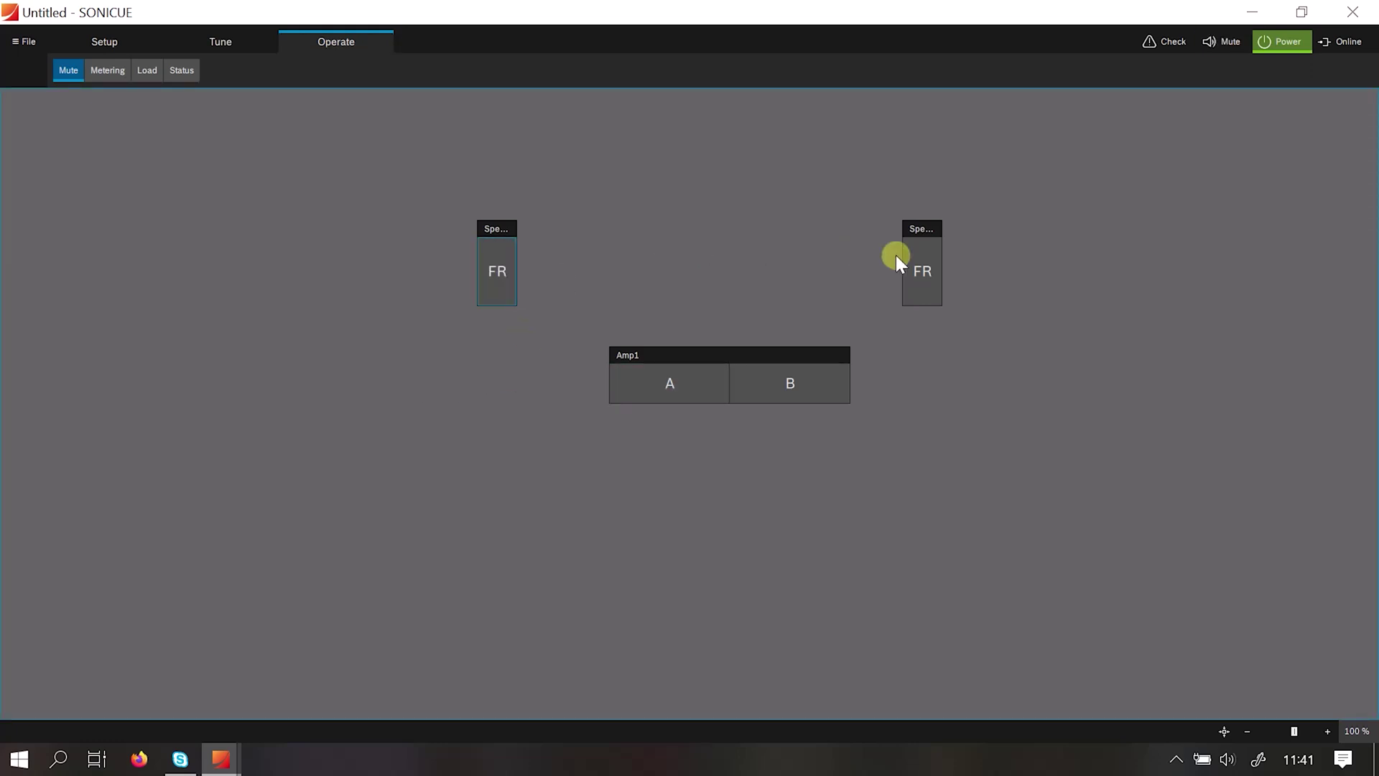
pyautogui.click(926, 270)
pyautogui.click(927, 269)
# Check Amp1 channel A's speaker meters on the Metering page, then move to the Load page.
pyautogui.click(107, 70)
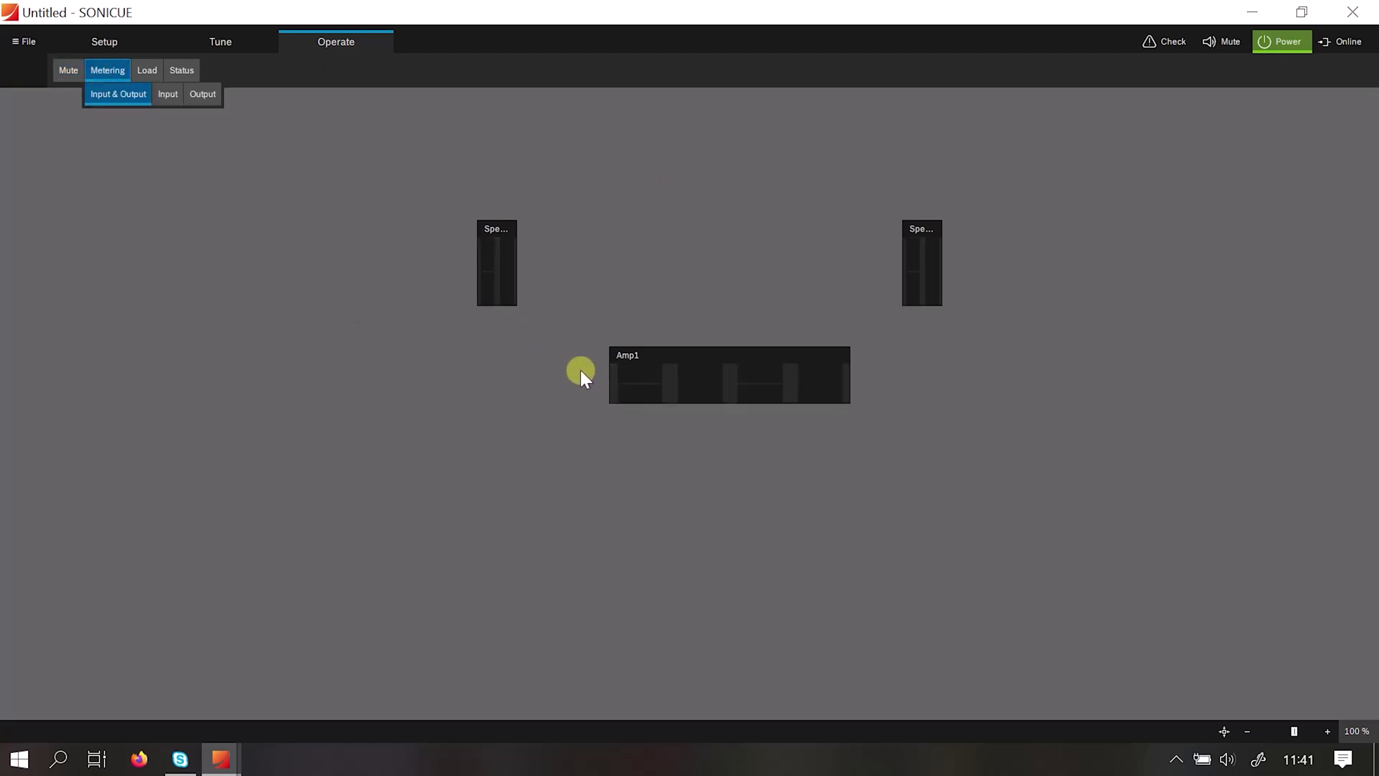
pyautogui.click(638, 381)
pyautogui.click(660, 385)
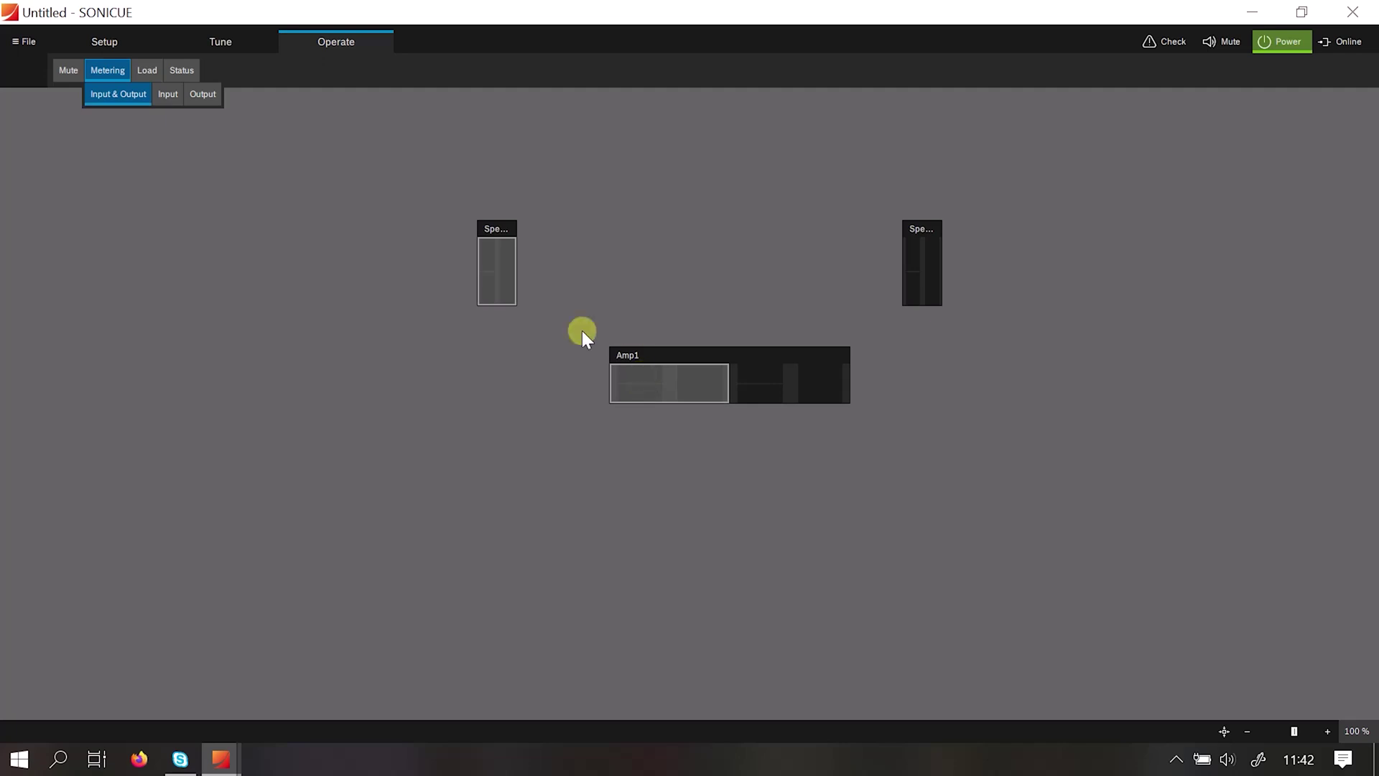
pyautogui.click(605, 309)
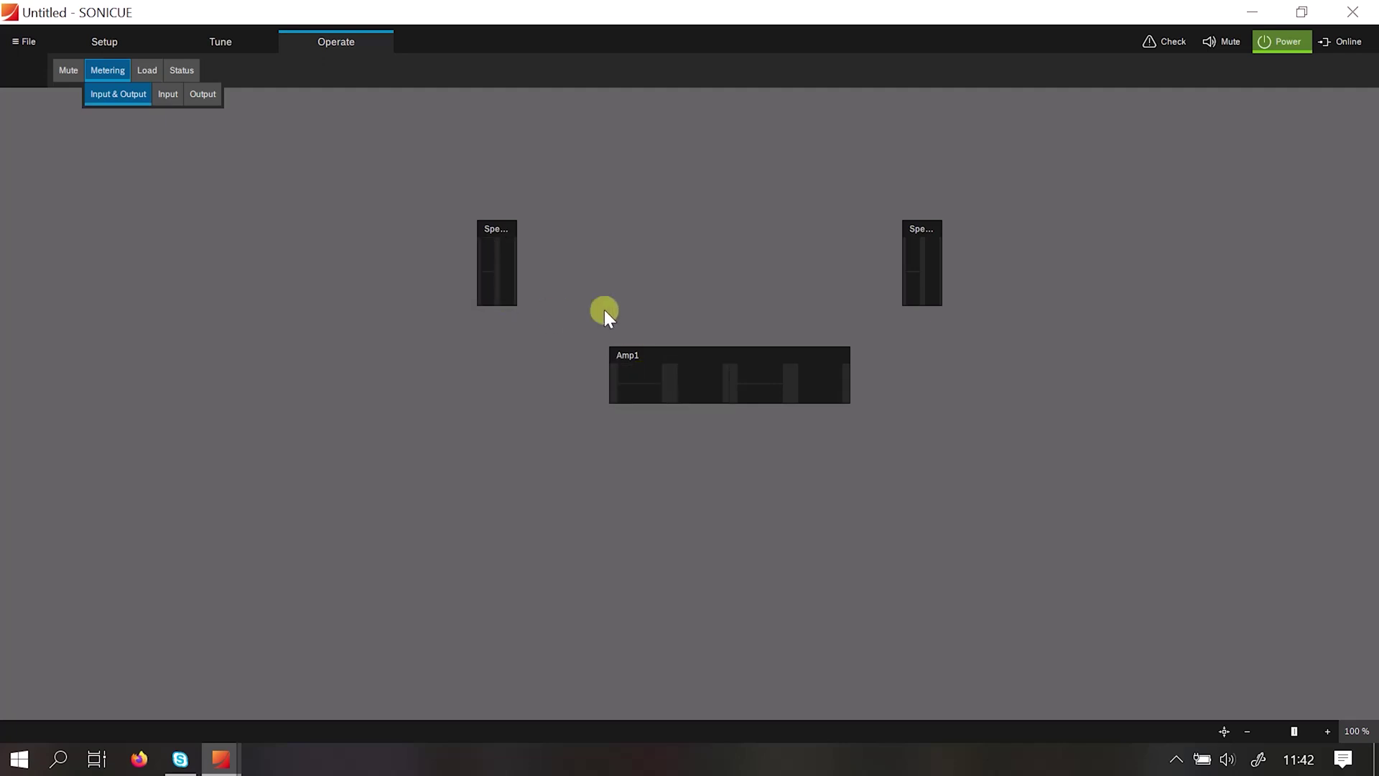
pyautogui.click(146, 71)
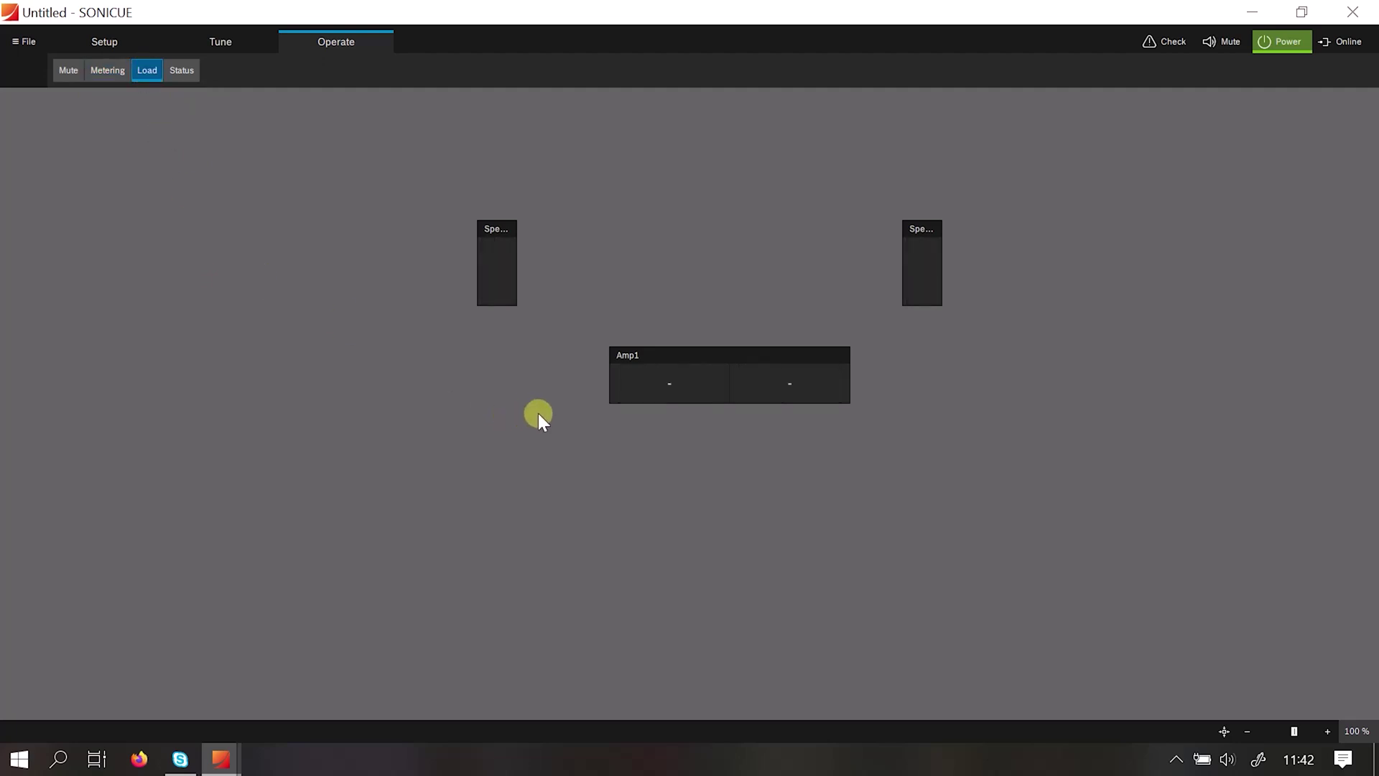
# Open Amp1's load settings (1.0 Ω shorted, 30.0 Ω open), nudge the window left, then close it.
pyautogui.click(673, 397)
pyautogui.moveTo(579, 325); pyautogui.dragTo(884, 434)
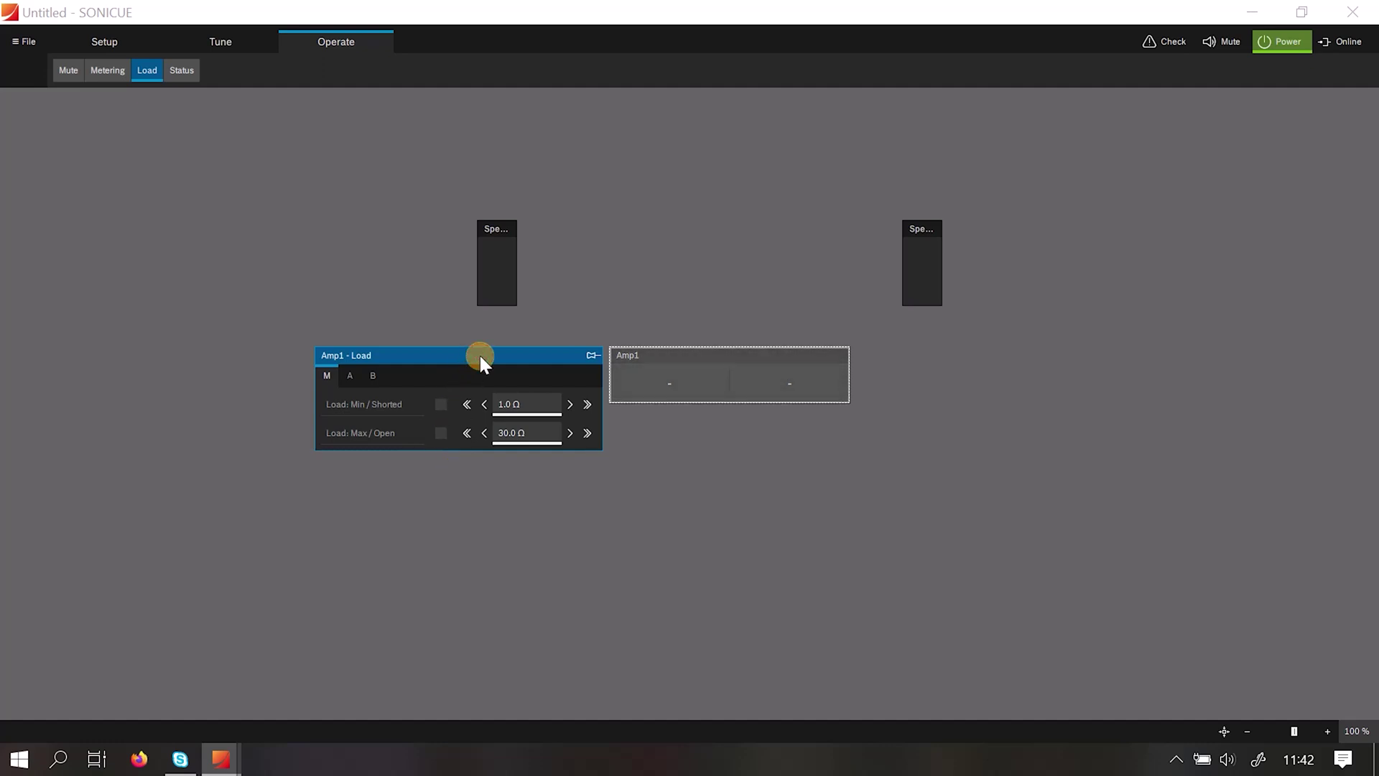
pyautogui.moveTo(479, 352); pyautogui.dragTo(458, 356)
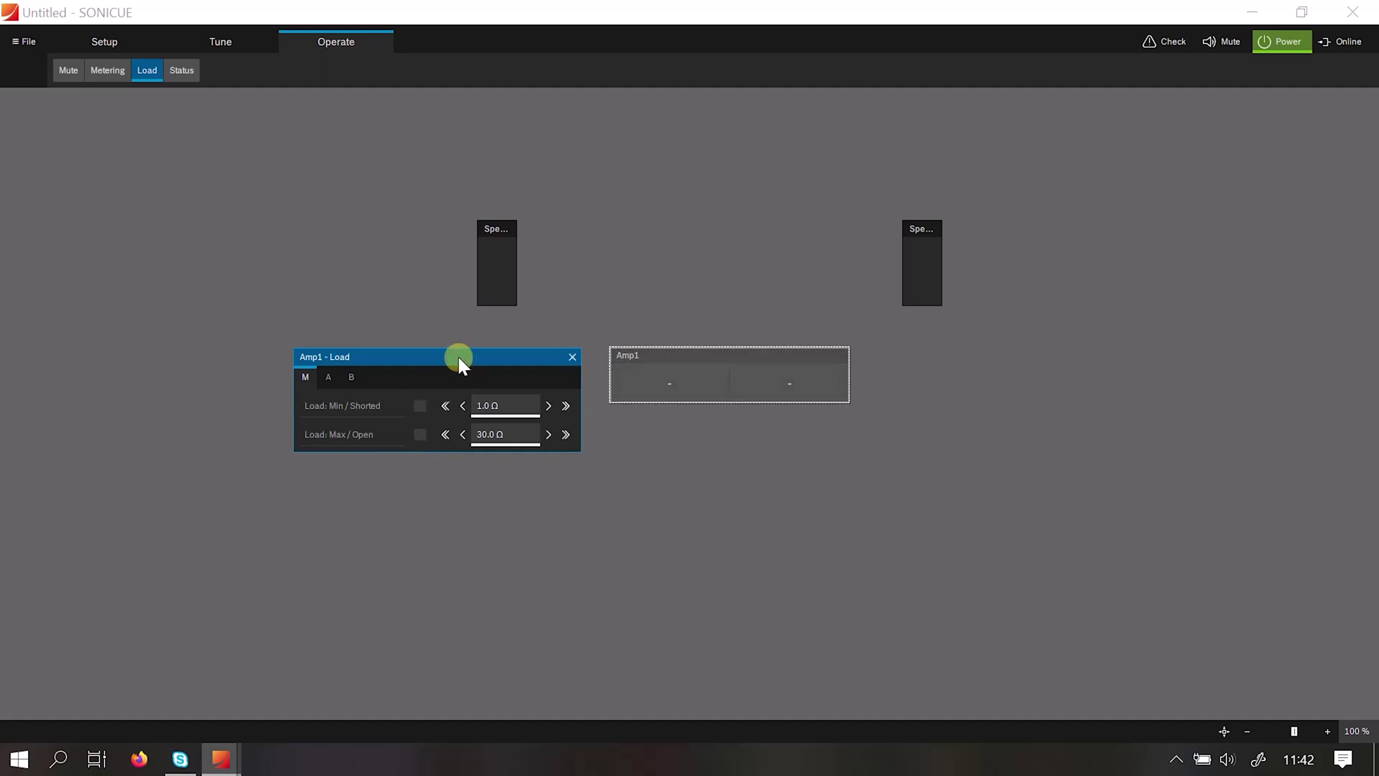
pyautogui.click(573, 359)
# Go to Setup > Design to show the catalog with the C1300FDi amp and both EVC-1082 speakers.
pyautogui.click(102, 43)
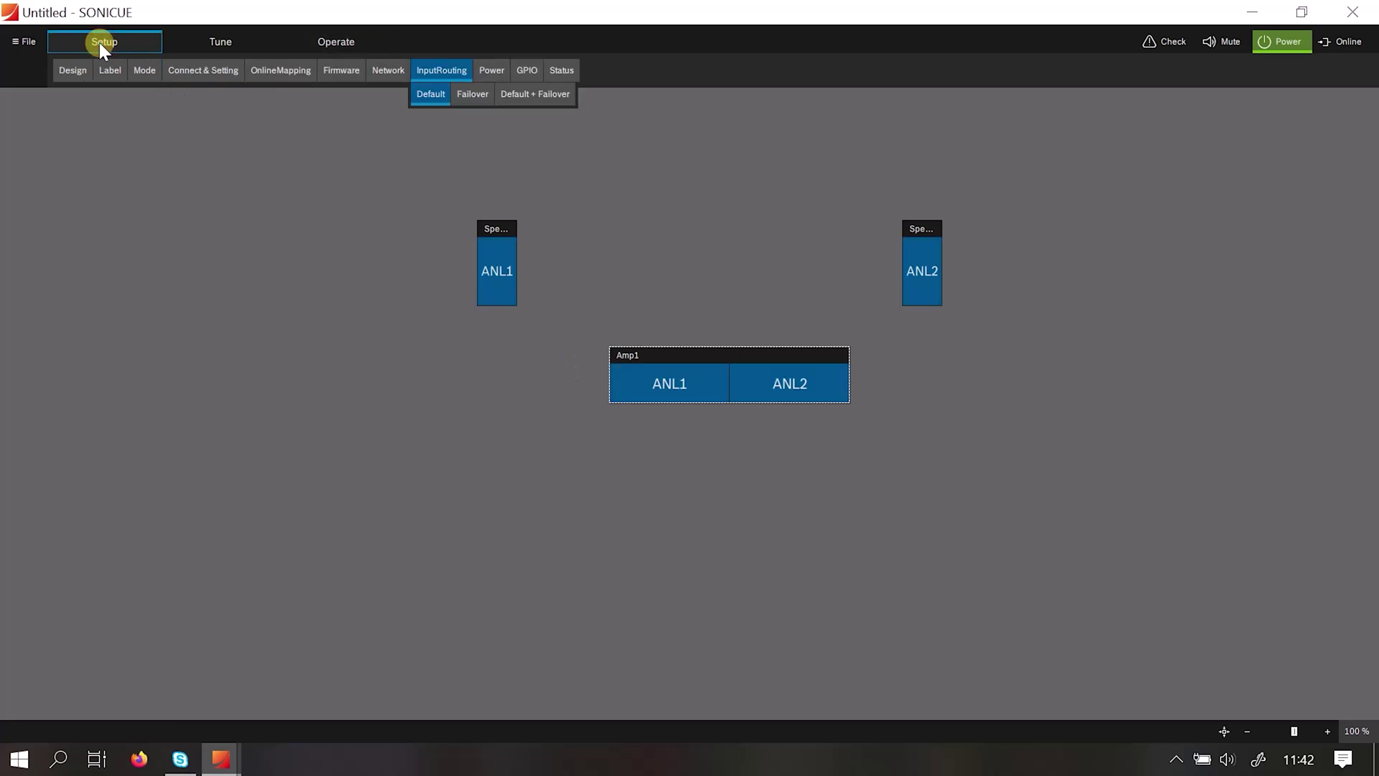
pyautogui.click(72, 72)
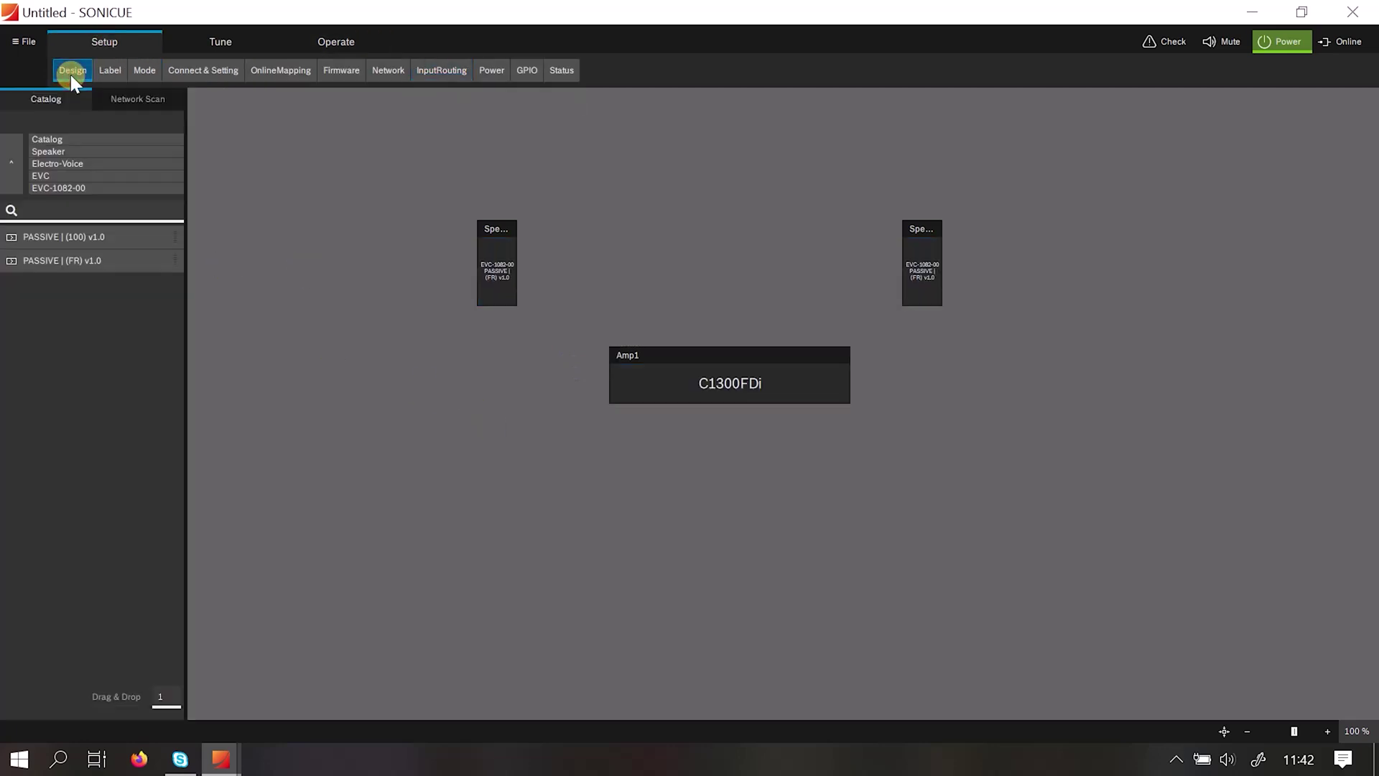